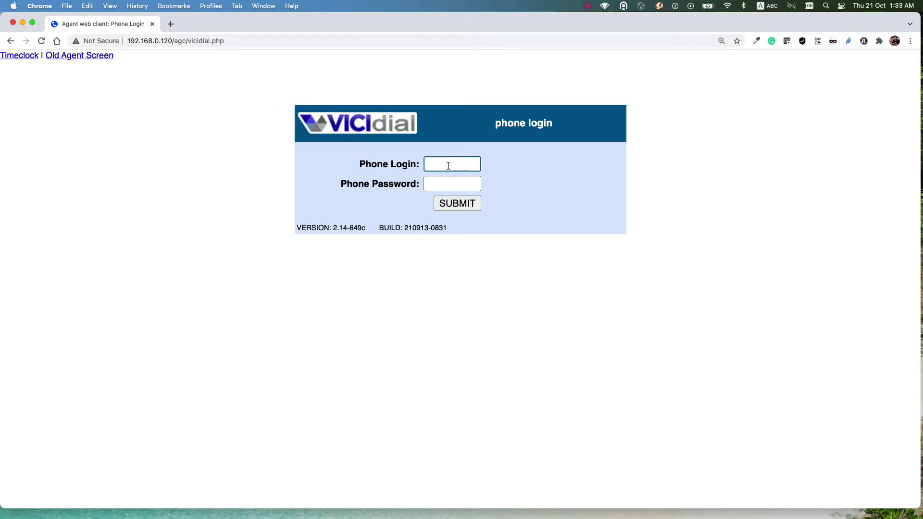
# Step: Log in with phone 1001 and its phone password
pyautogui.write('1001')
pyautogui.click(448, 182)
pyautogui.write('10')
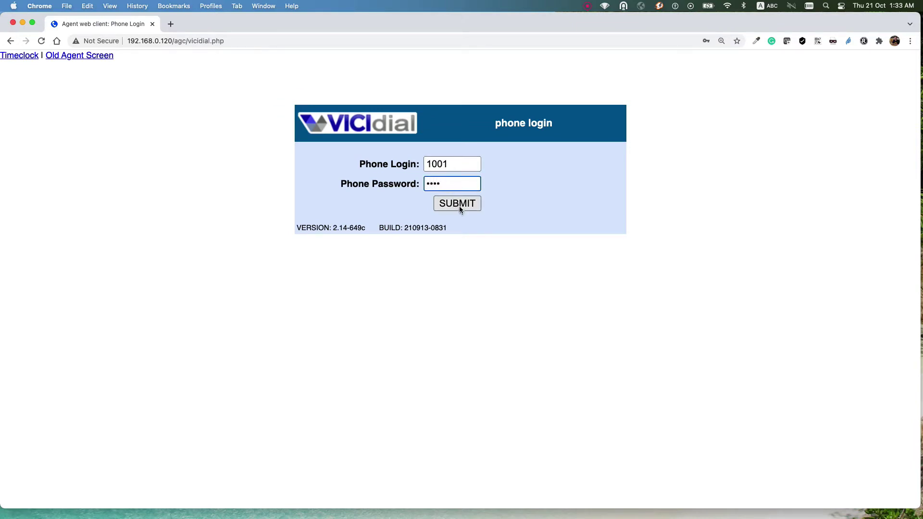
pyautogui.click(457, 205)
# Step: Log in agent user 5001 with its password to the demo - Demo Campaign
pyautogui.click(440, 161)
pyautogui.write('5001')
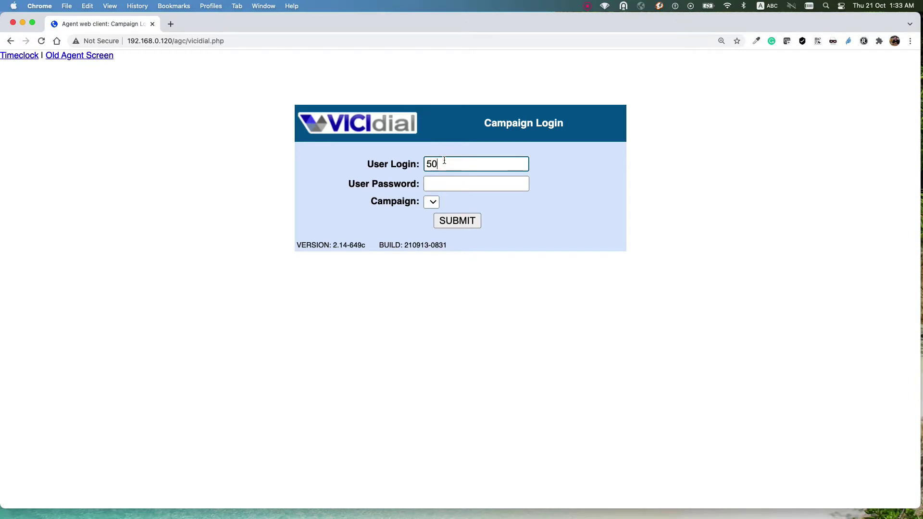
pyautogui.click(458, 182)
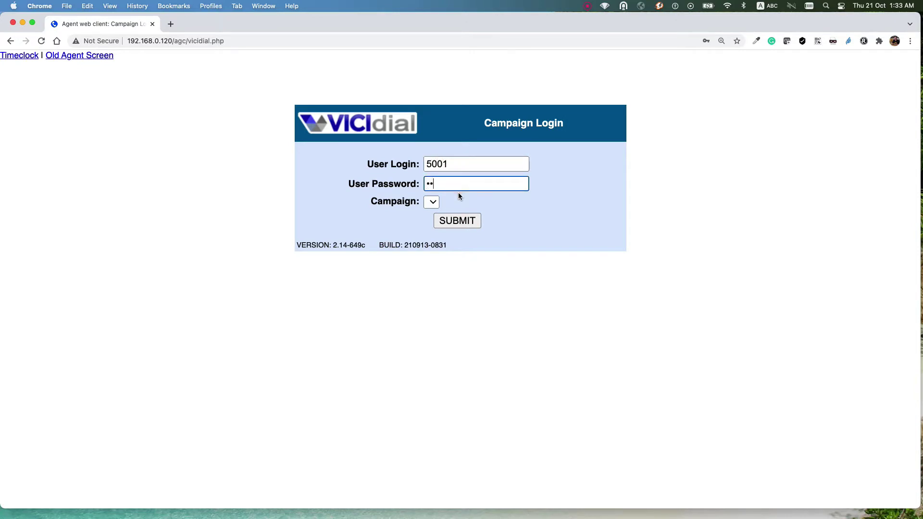
pyautogui.write('5001')
pyautogui.click(431, 202)
pyautogui.click(451, 203)
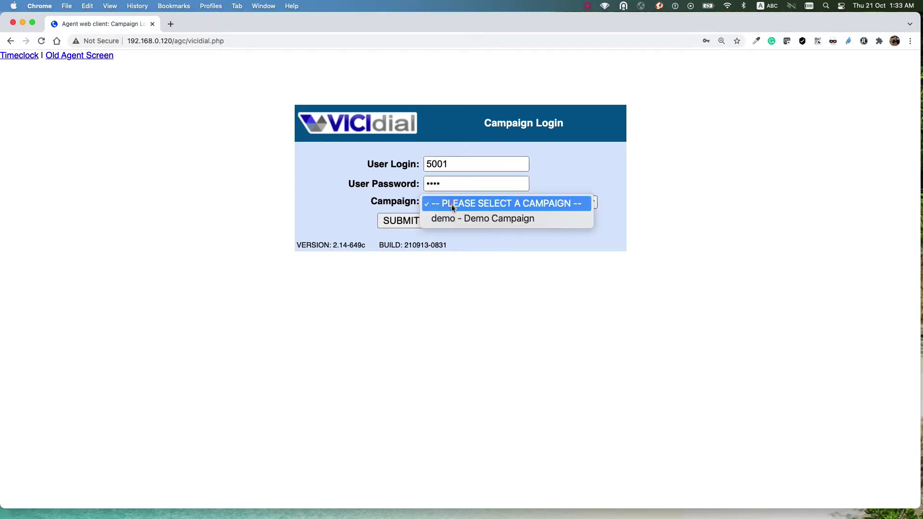
pyautogui.click(451, 220)
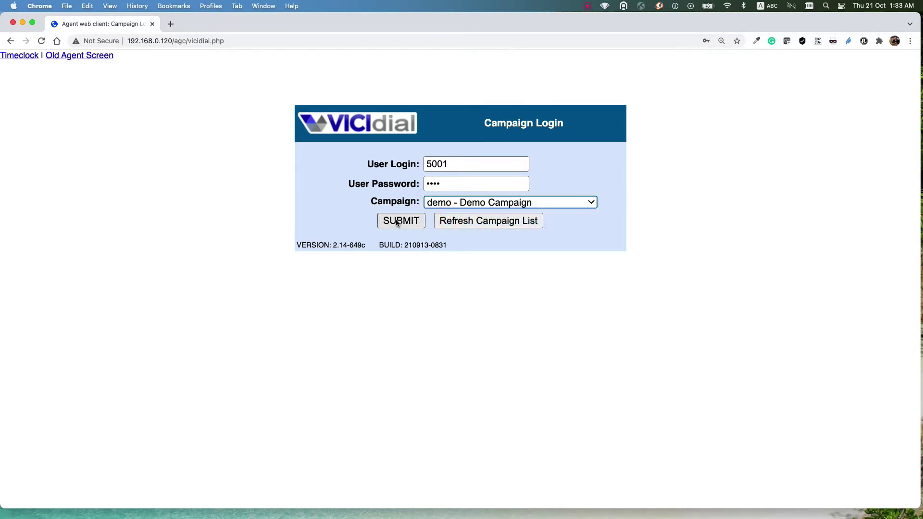
pyautogui.click(397, 220)
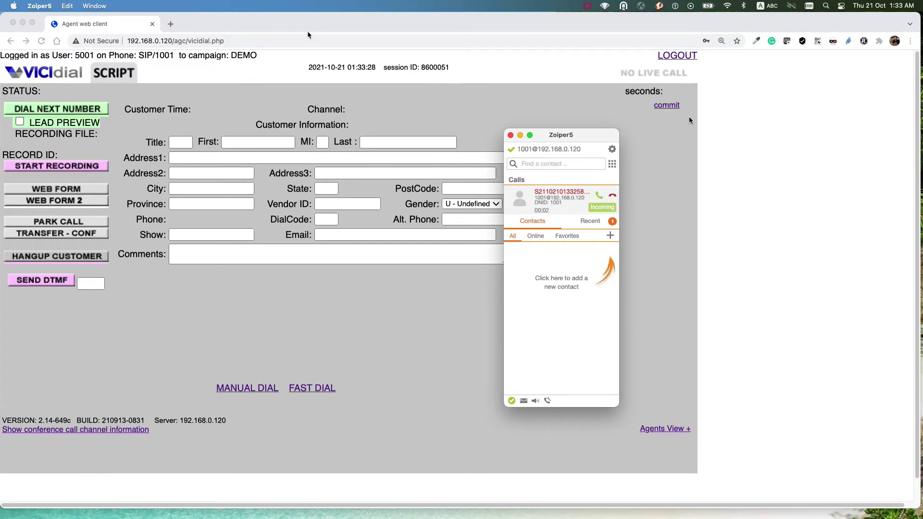
# Step: Answer the incoming Zoiper5 session call and minimize the softphone
pyautogui.click(599, 196)
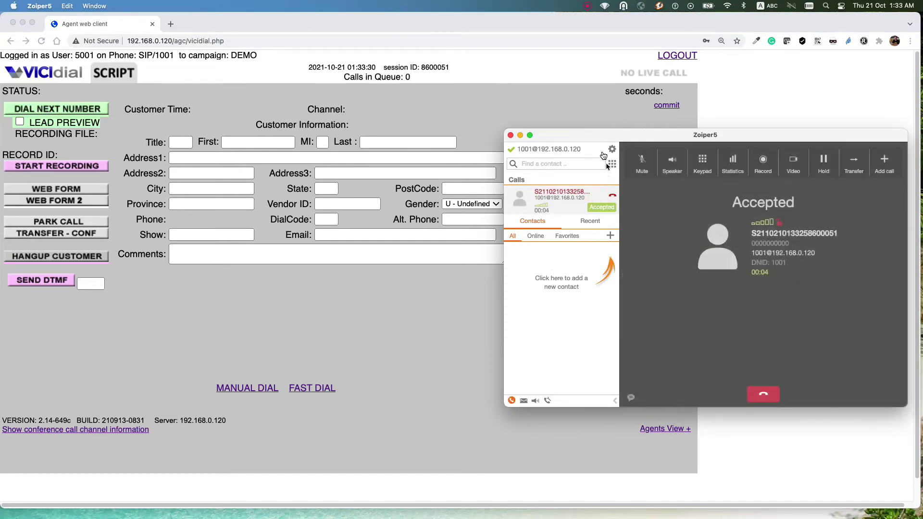
pyautogui.click(520, 135)
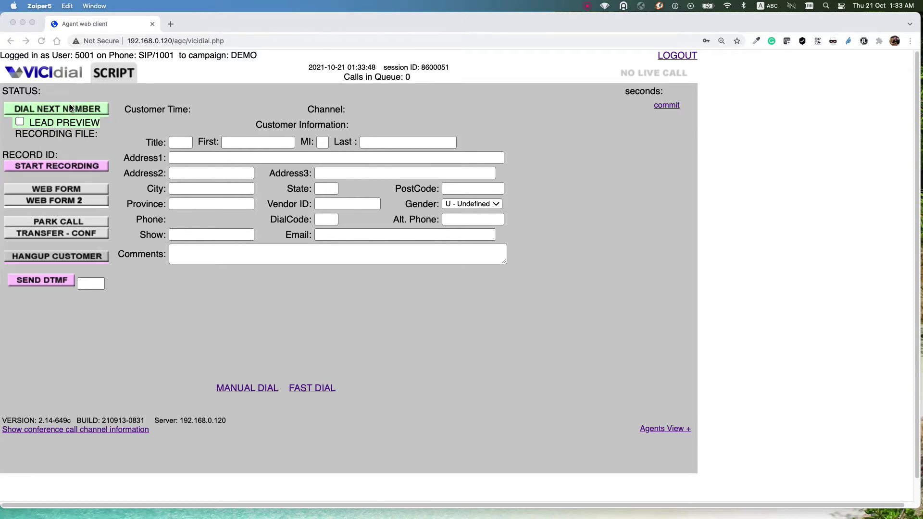
# Step: Enable LEAD PREVIEW and load the next lead with DIAL NEXT NUMBER
pyautogui.click(20, 122)
pyautogui.click(19, 122)
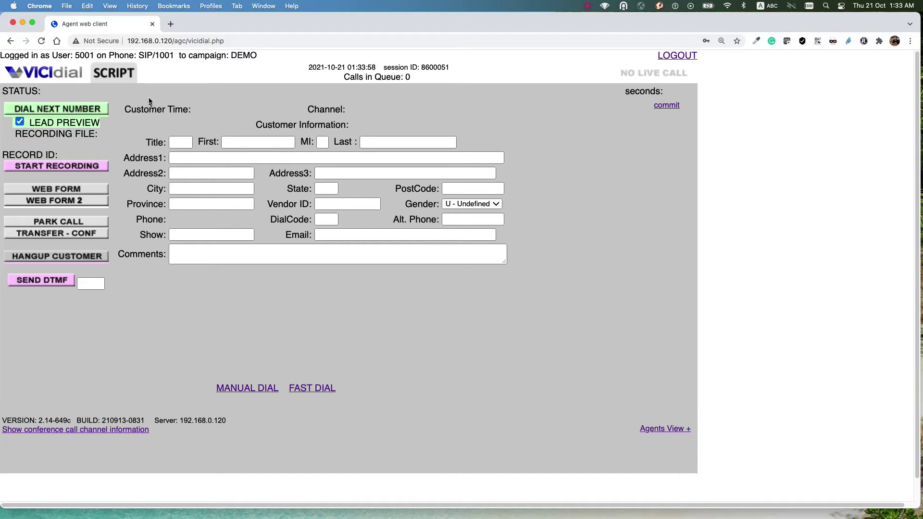
pyautogui.click(51, 110)
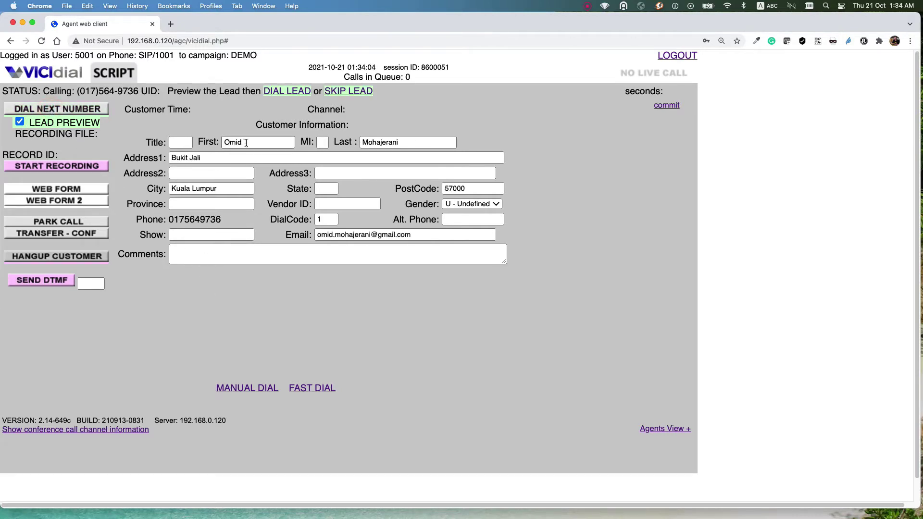
# Step: Review the Kuala Lumpur lead's name, address, postcode, email and phone, then dial it
pyautogui.click(382, 143)
pyautogui.click(202, 158)
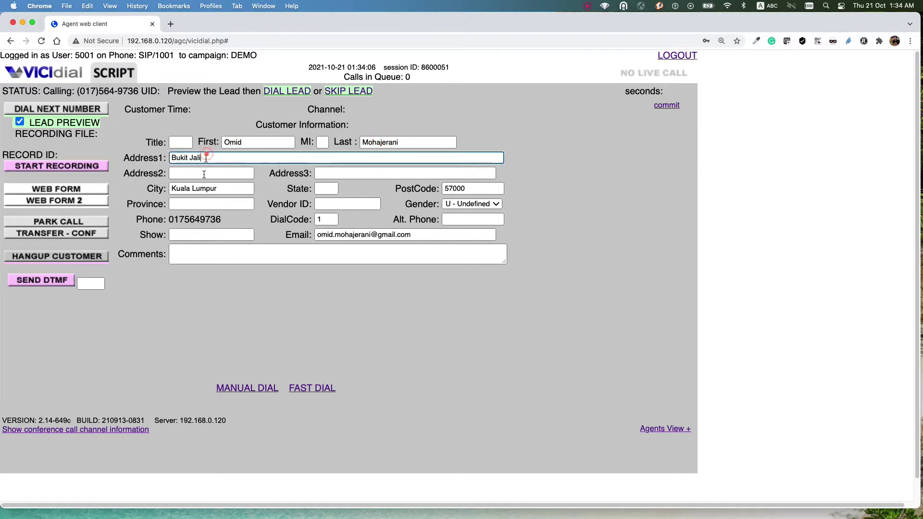
pyautogui.click(204, 189)
pyautogui.click(474, 188)
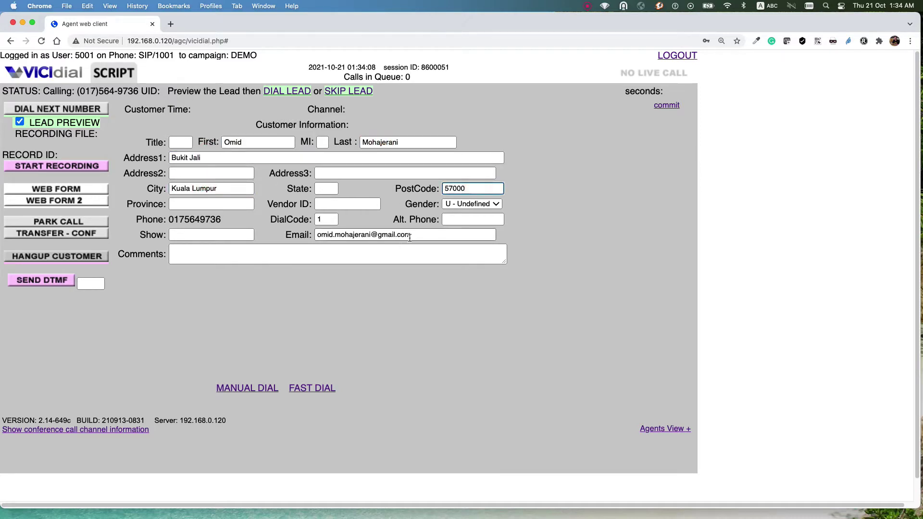
pyautogui.moveTo(321, 235); pyautogui.dragTo(411, 235)
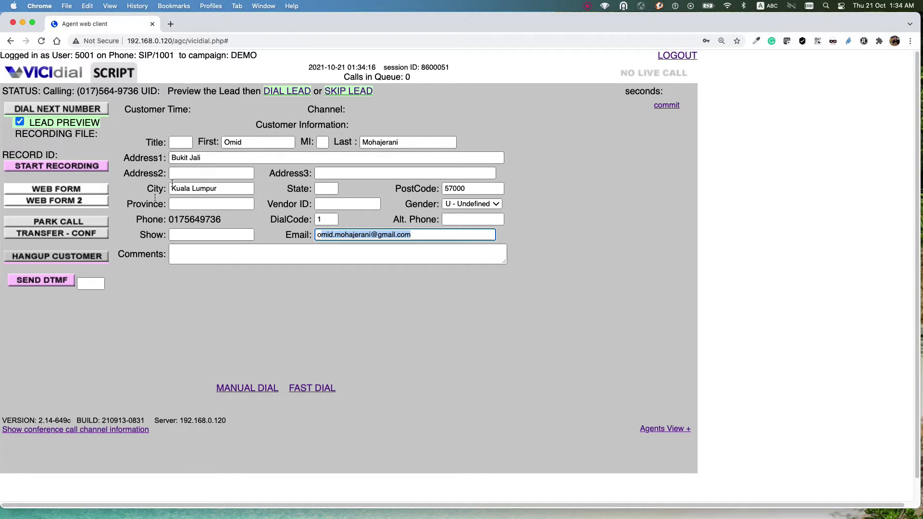
pyautogui.click(410, 239)
pyautogui.moveTo(226, 217); pyautogui.dragTo(171, 219)
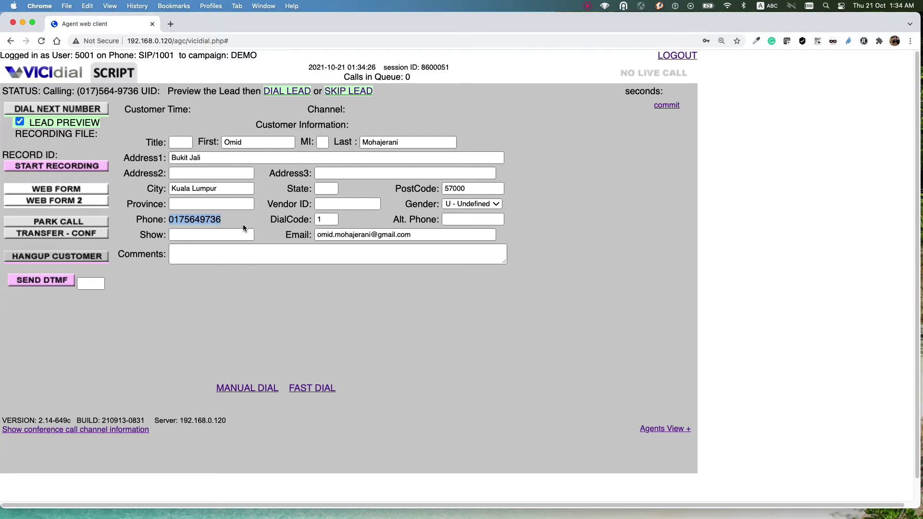
pyautogui.click(278, 91)
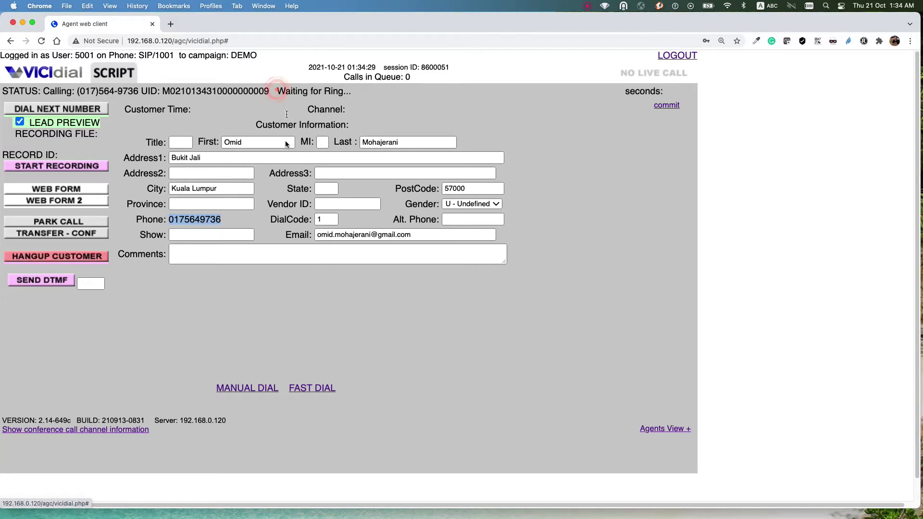
# Step: Hang up, disposition the call SALE - Sale Made, and load the next lead for preview
pyautogui.click(68, 255)
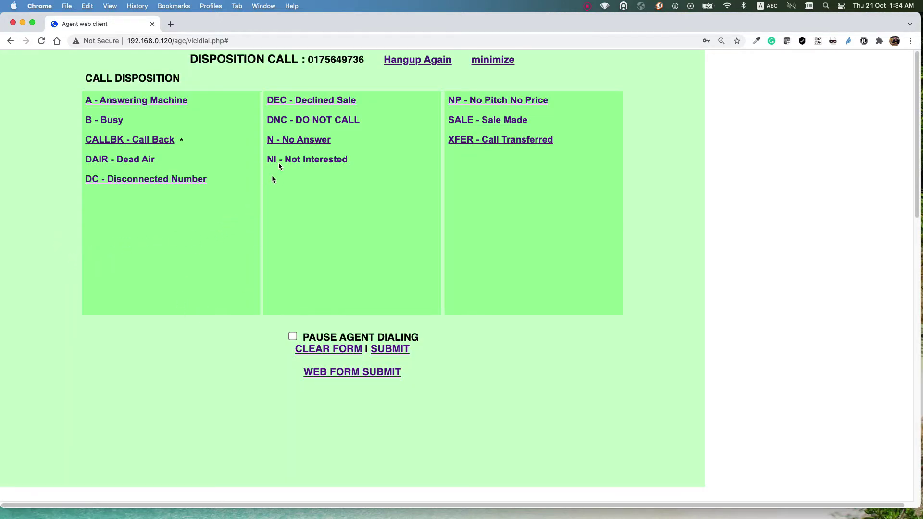
pyautogui.click(476, 123)
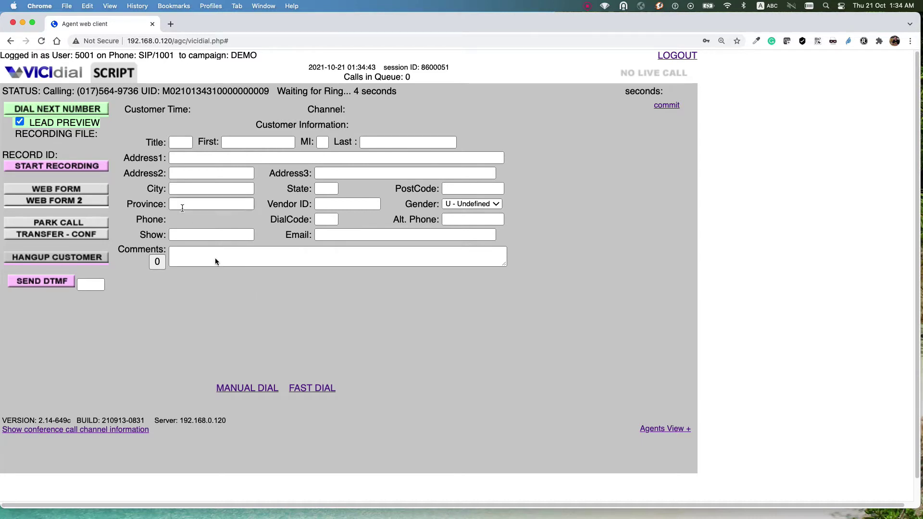
pyautogui.click(240, 390)
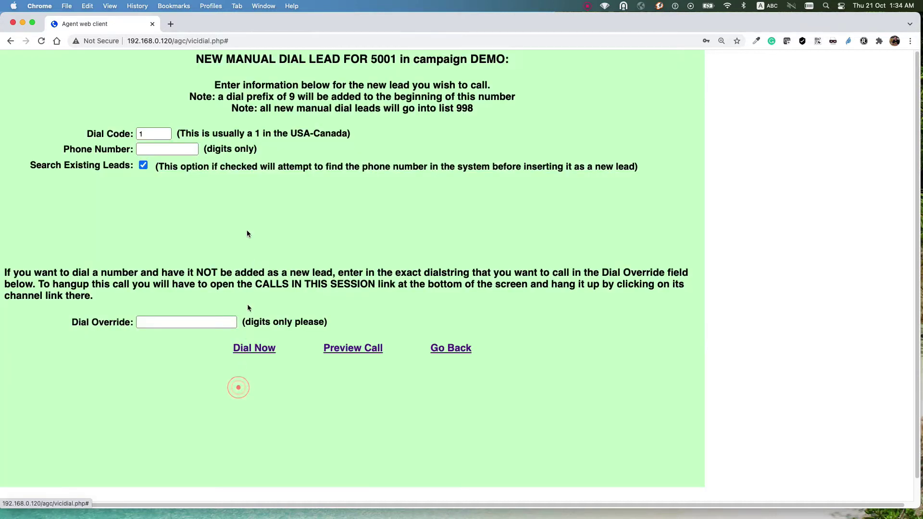
pyautogui.click(441, 353)
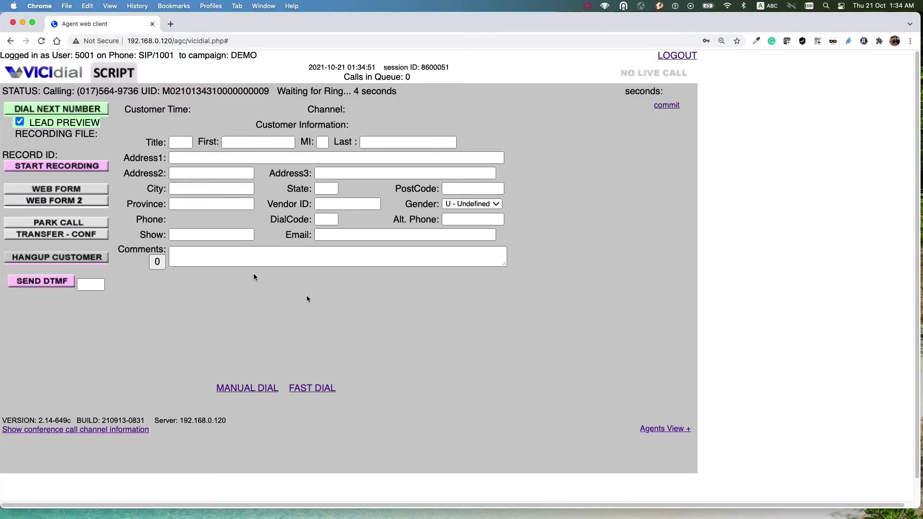
pyautogui.click(65, 110)
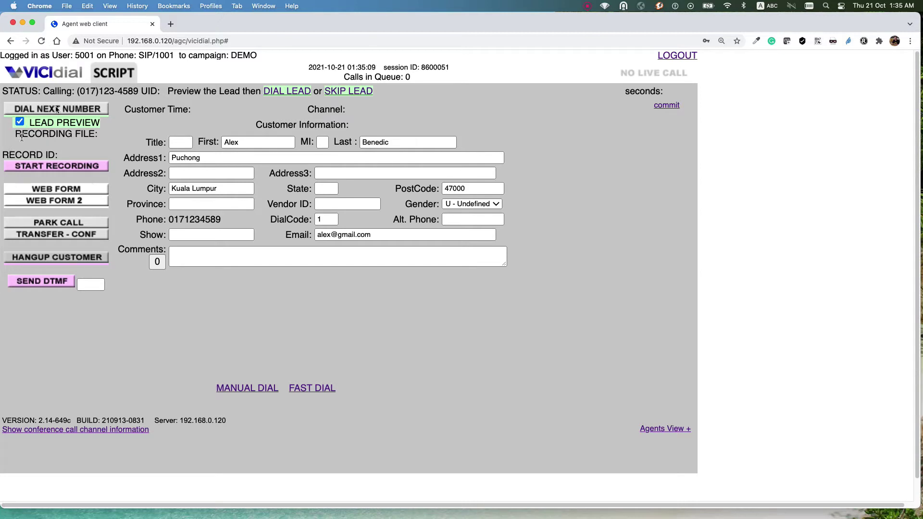
# Step: Check the previewed lead's first name, then skip that lead
pyautogui.click(284, 141)
pyautogui.click(352, 93)
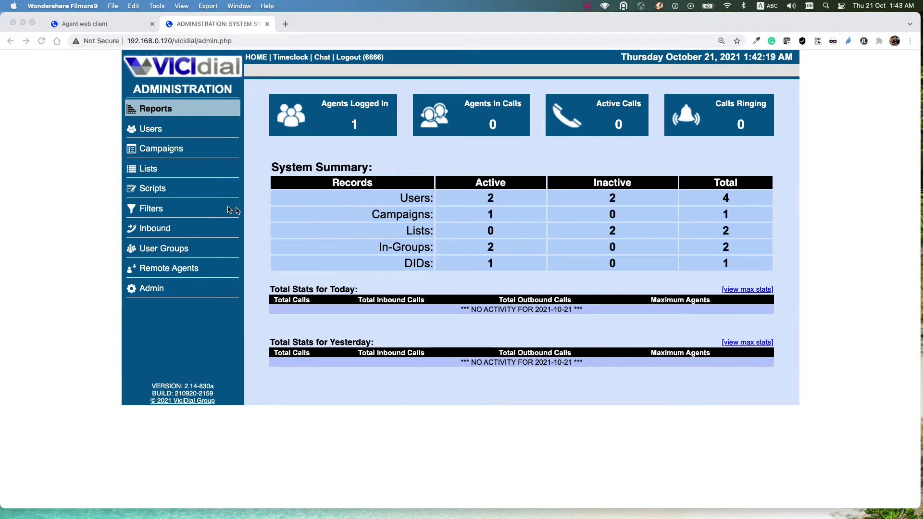
# Step: Go to Lists in the admin sidebar and choose Add A New List
pyautogui.click(56, 189)
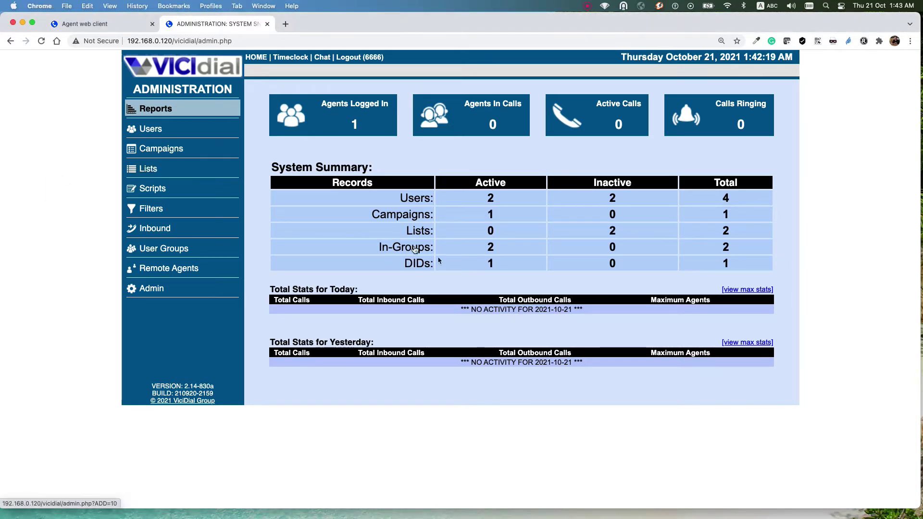
pyautogui.click(147, 170)
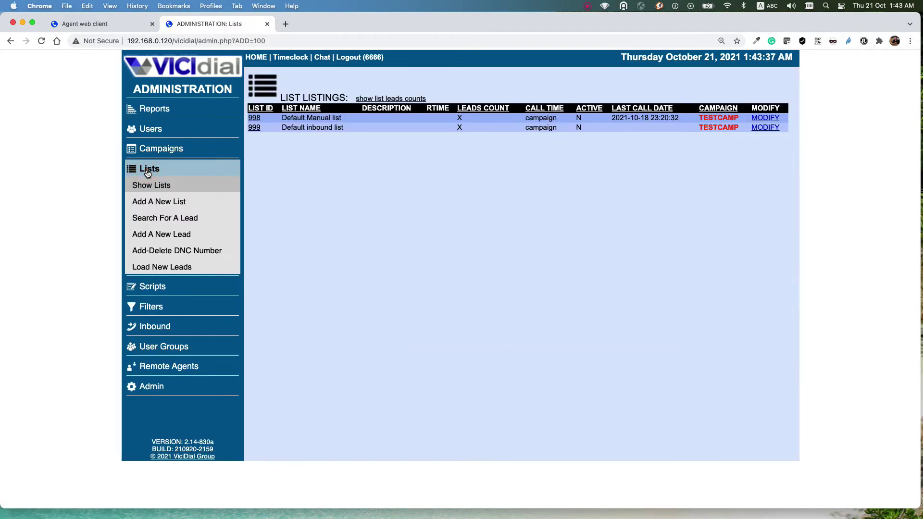
pyautogui.click(155, 206)
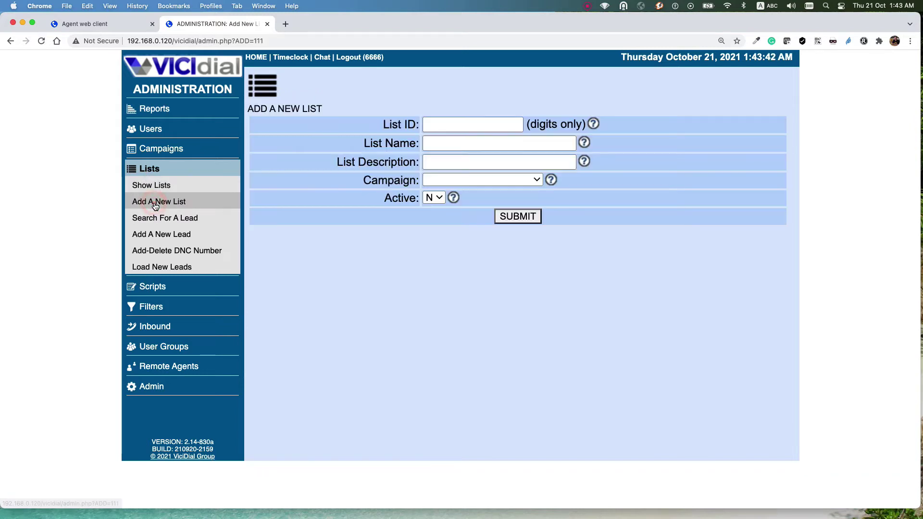
# Step: Create list 10001 named and described 'Demo List01', campaign demo, Active Y, and submit
pyautogui.click(431, 128)
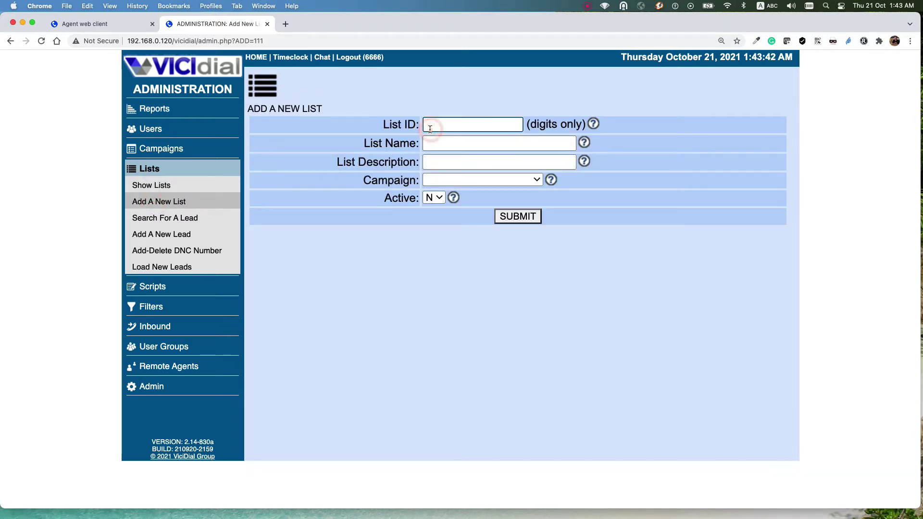
pyautogui.write('100')
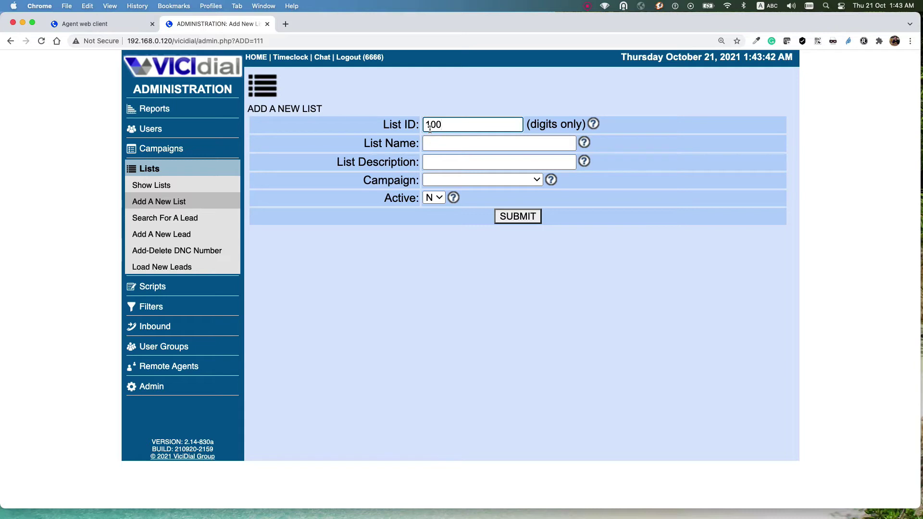
pyautogui.write('01')
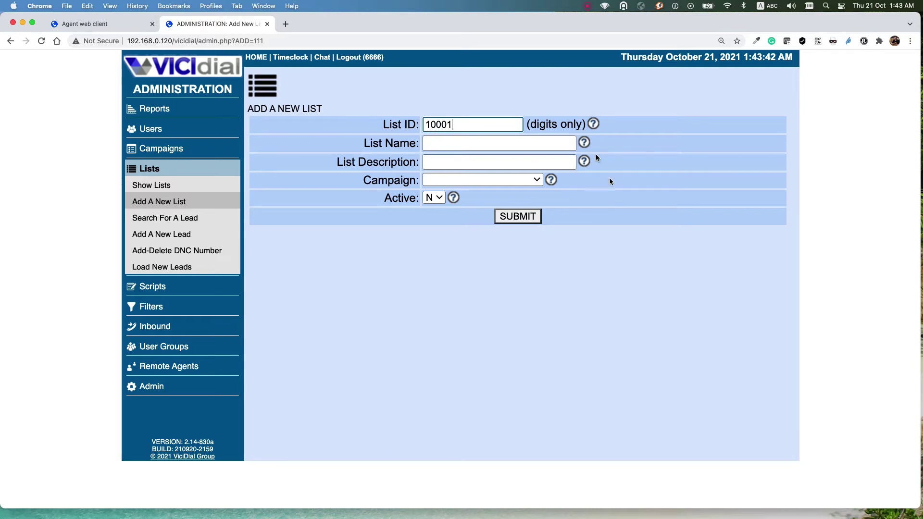
pyautogui.click(452, 144)
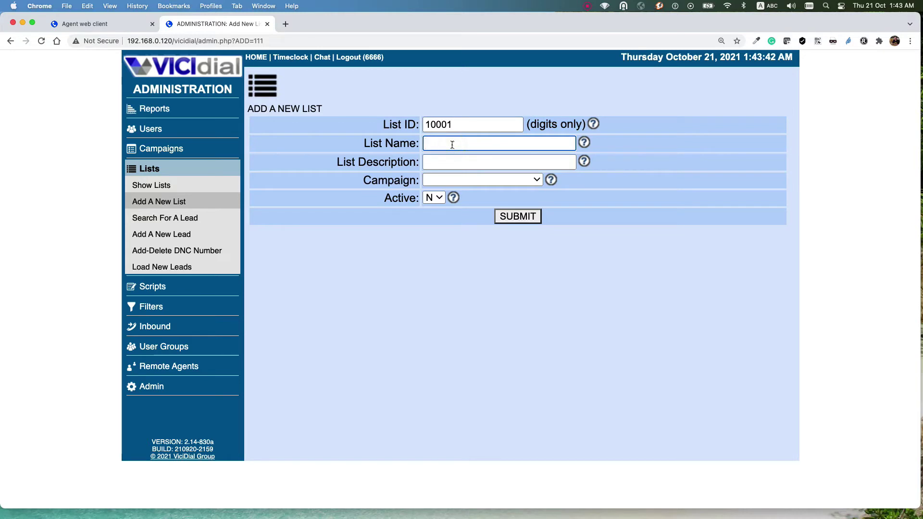
pyautogui.write('Demo List')
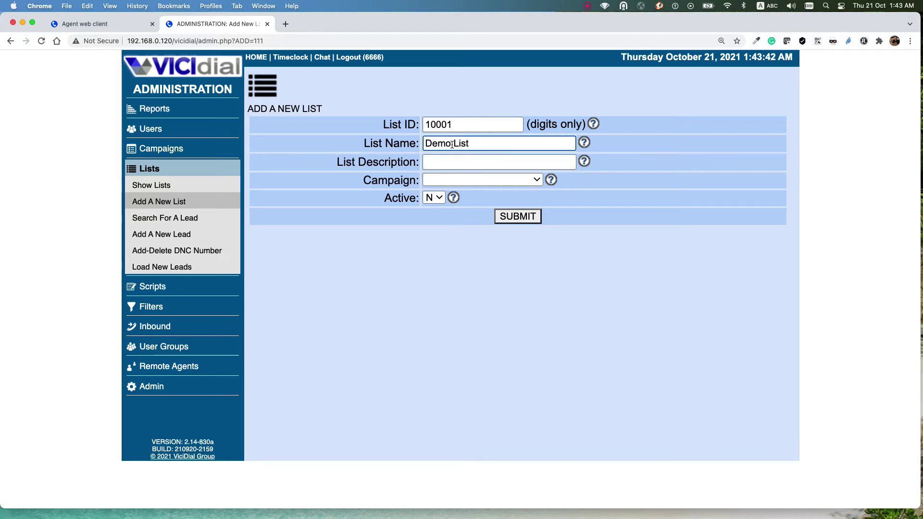
pyautogui.write('01')
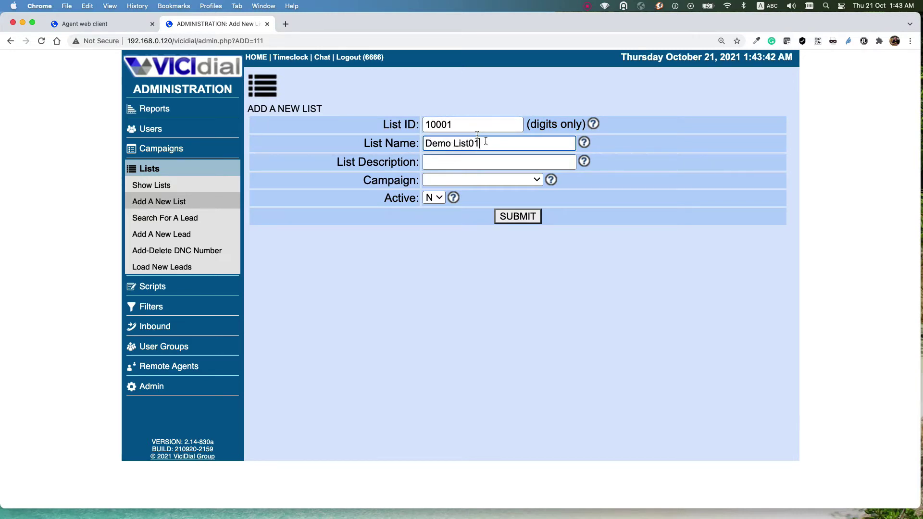
pyautogui.click(454, 163)
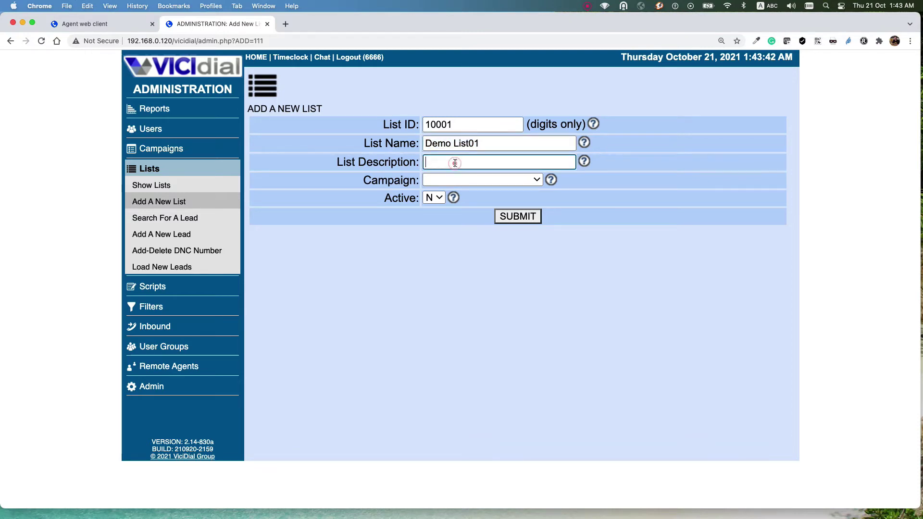
pyautogui.write('Demo List01')
pyautogui.click(439, 179)
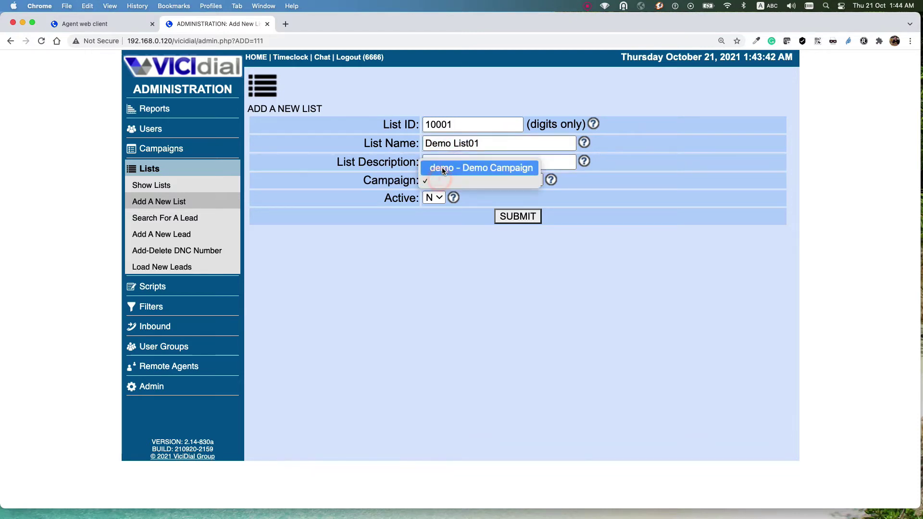
pyautogui.click(442, 168)
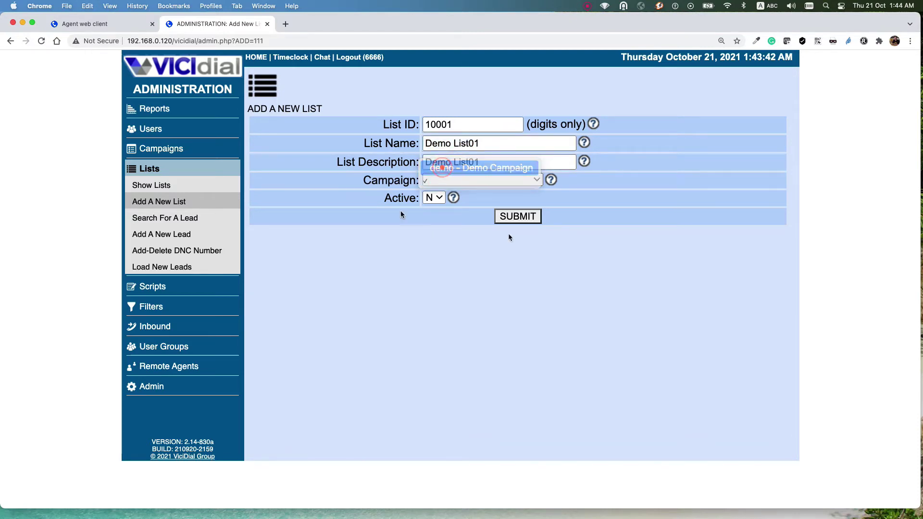
pyautogui.click(433, 197)
pyautogui.click(423, 183)
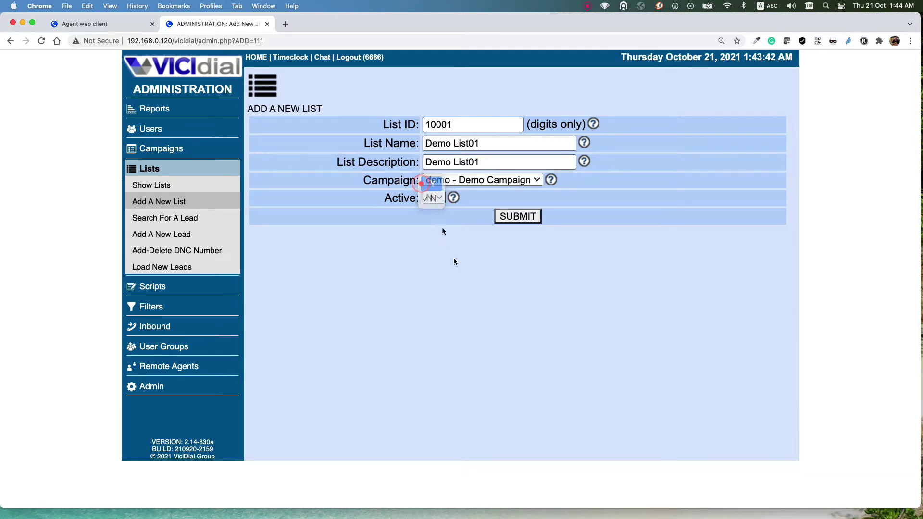
pyautogui.click(496, 219)
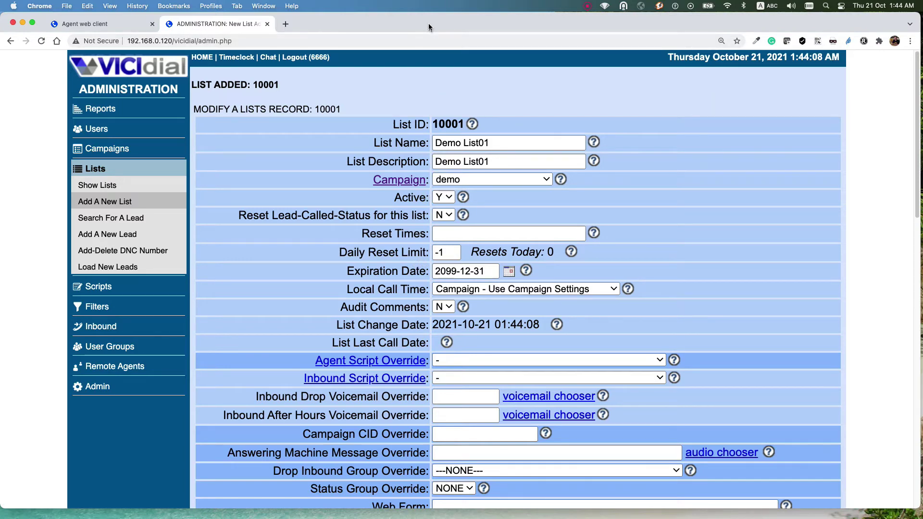
pyautogui.moveTo(428, 26); pyautogui.dragTo(452, 165)
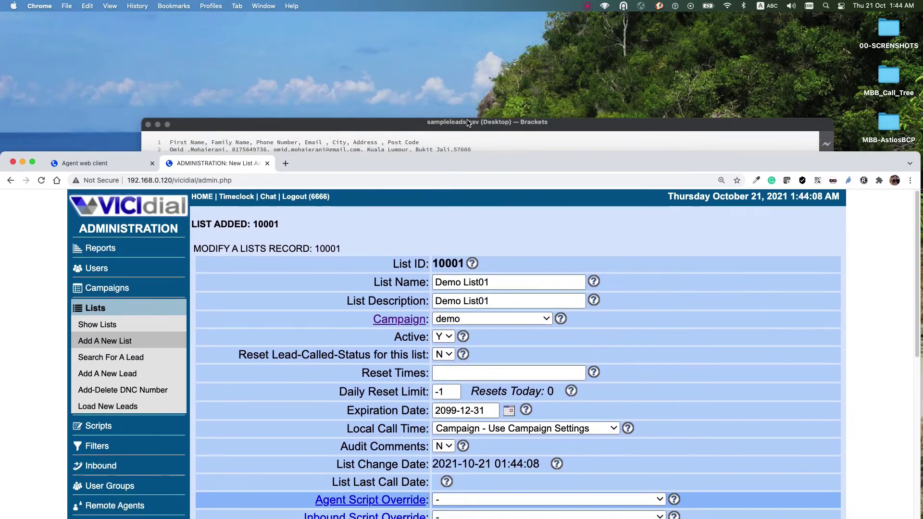
# Step: Inspect the sampleleads.csv header fields, First Name through Post Code, and their comma separators
pyautogui.click(470, 125)
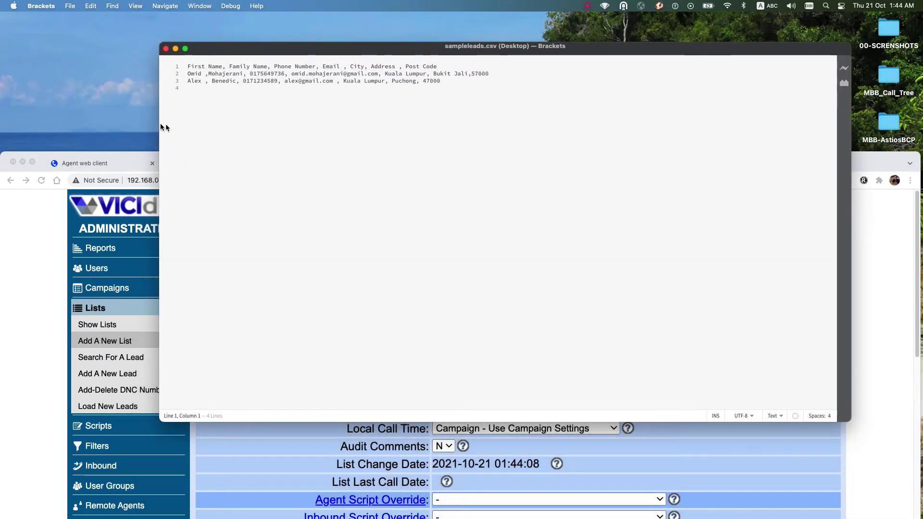
pyautogui.moveTo(442, 81); pyautogui.dragTo(181, 64)
pyautogui.click(246, 89)
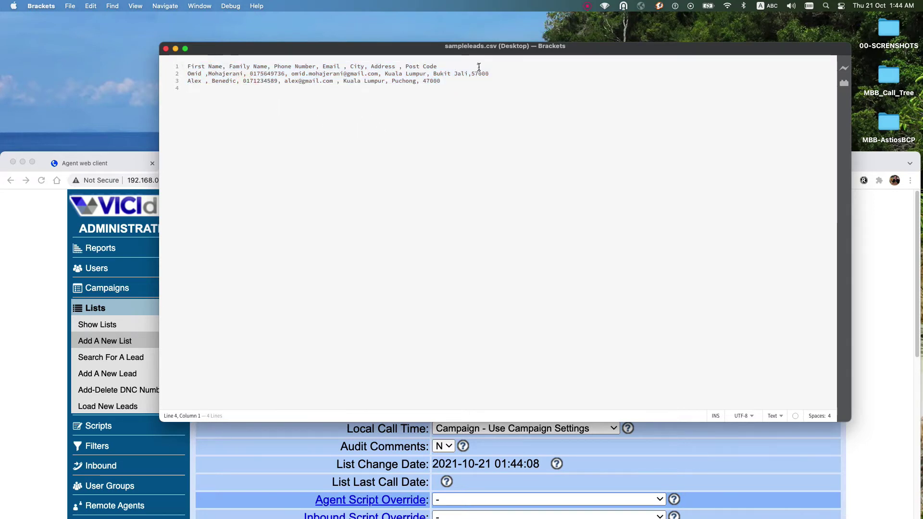
pyautogui.moveTo(224, 67); pyautogui.dragTo(267, 67)
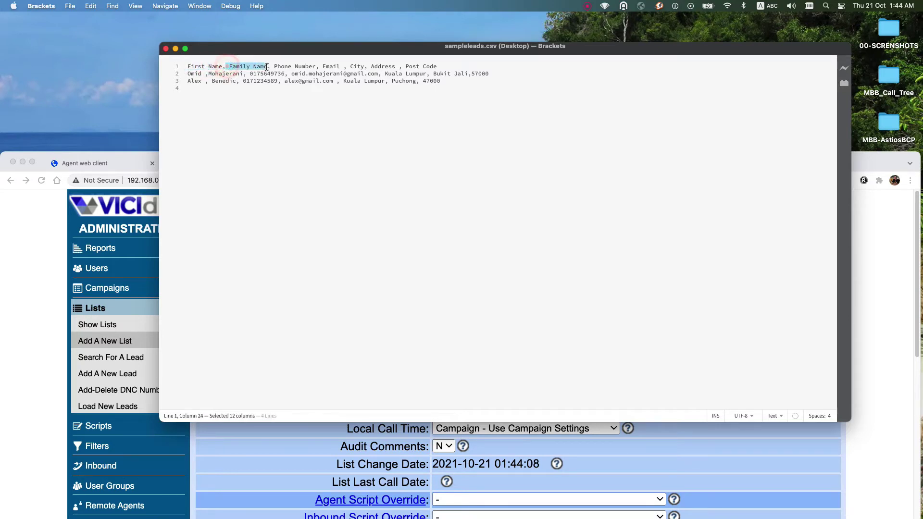
pyautogui.click(292, 66)
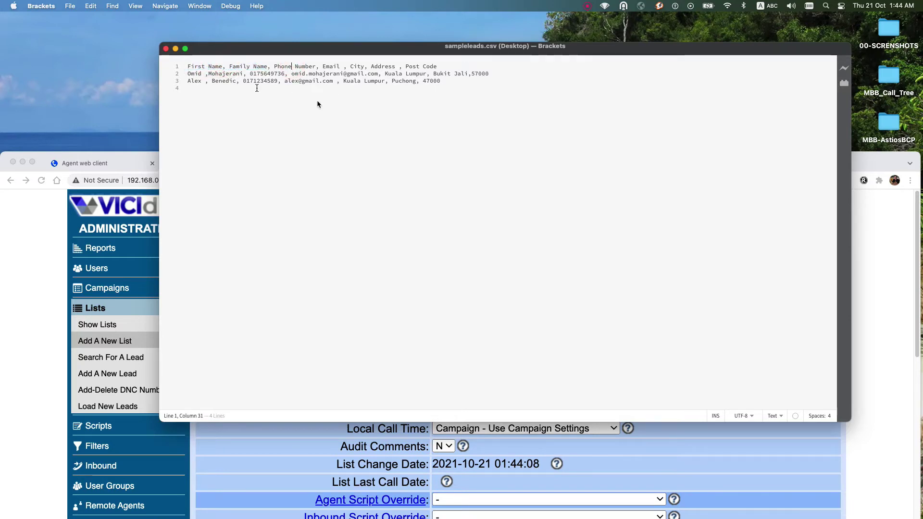
pyautogui.moveTo(222, 66); pyautogui.dragTo(187, 66)
pyautogui.moveTo(262, 66); pyautogui.dragTo(371, 65)
pyautogui.moveTo(436, 66); pyautogui.dragTo(406, 66)
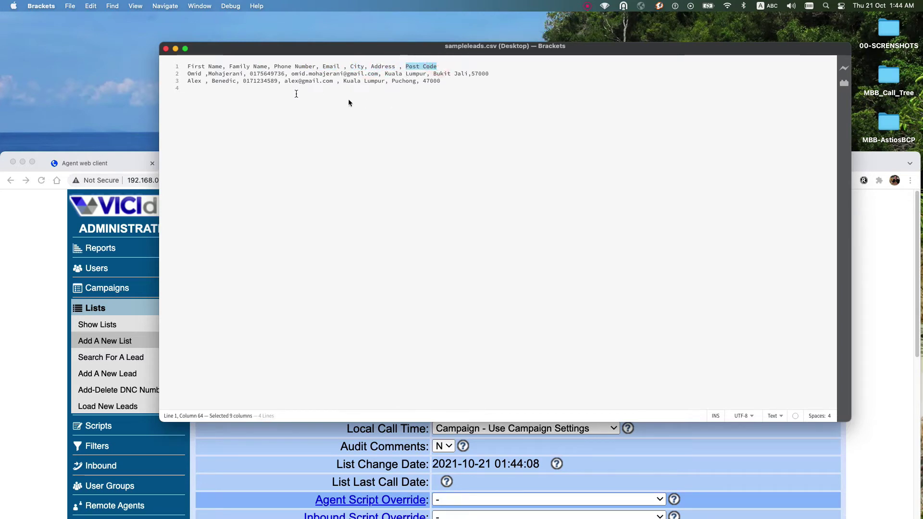
pyautogui.moveTo(222, 66); pyautogui.dragTo(319, 66)
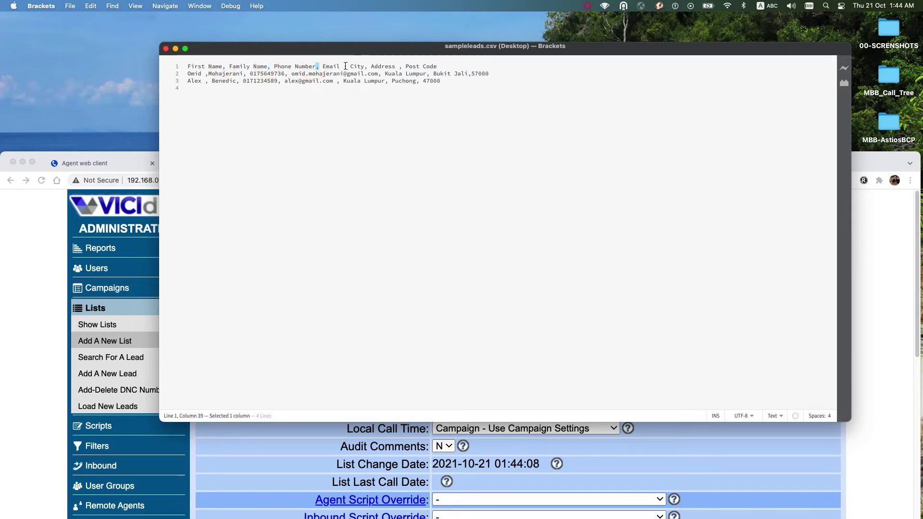
pyautogui.moveTo(459, 66); pyautogui.dragTo(197, 61)
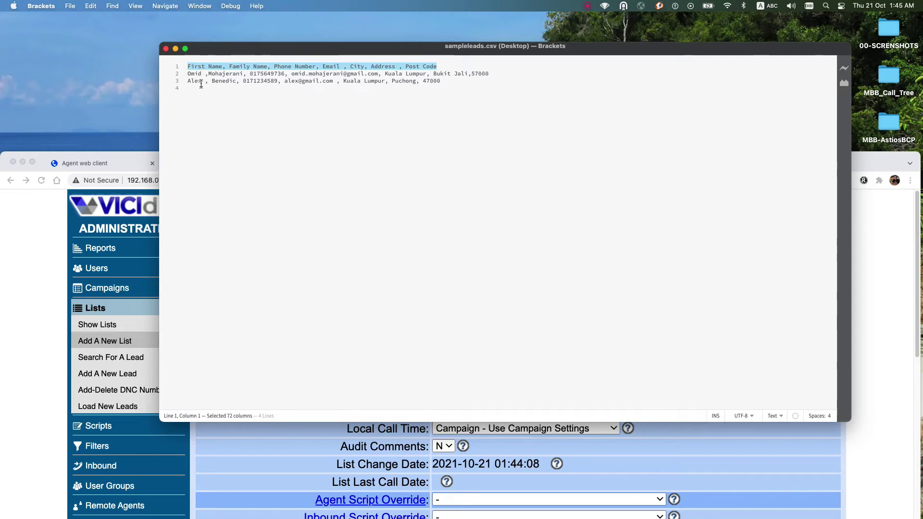
# Step: Inspect the first lead row's name, phone, email and post code values and commas
pyautogui.moveTo(201, 74)
pyautogui.mouseDown()
pyautogui.moveTo(187, 74)
pyautogui.moveTo(206, 74)
pyautogui.mouseUp()
pyautogui.click(197, 74)
pyautogui.doubleClick(226, 73)
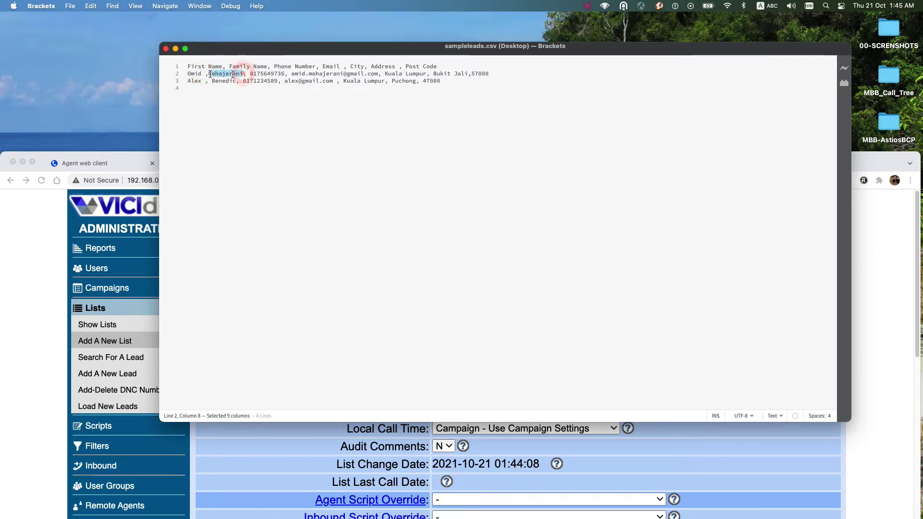
pyautogui.moveTo(288, 74); pyautogui.dragTo(260, 73)
pyautogui.moveTo(367, 73); pyautogui.dragTo(319, 73)
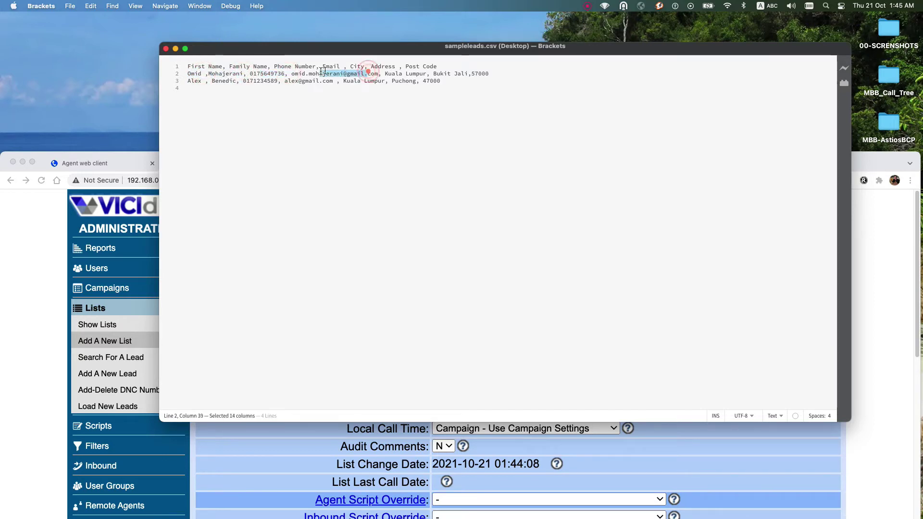
pyautogui.moveTo(378, 73); pyautogui.dragTo(383, 74)
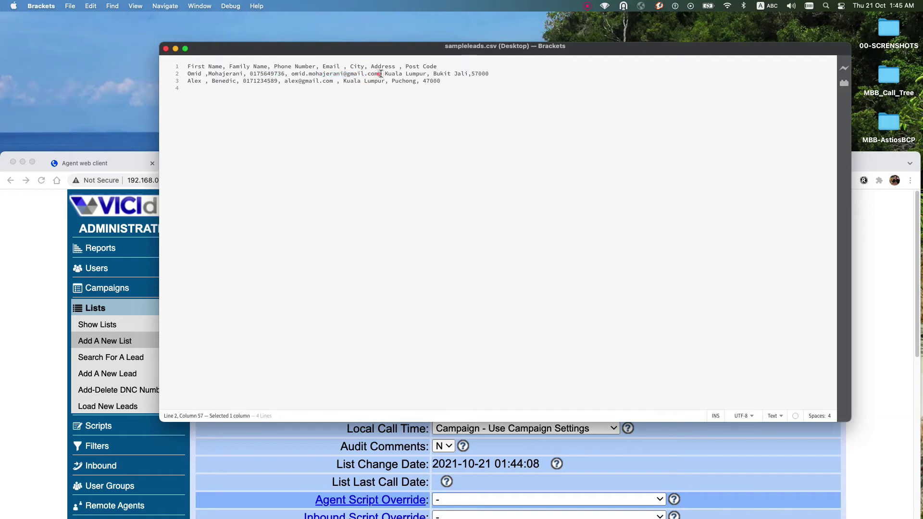
pyautogui.moveTo(468, 73); pyautogui.dragTo(170, 87)
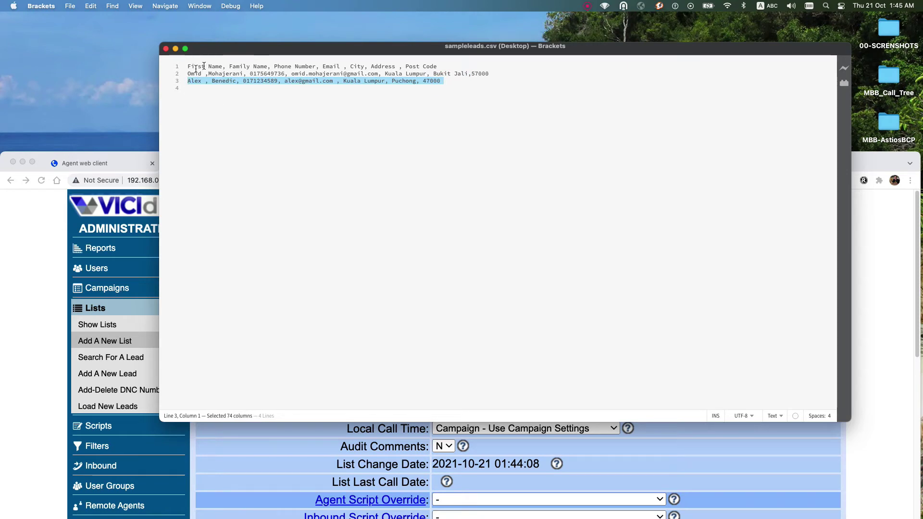
pyautogui.click(439, 91)
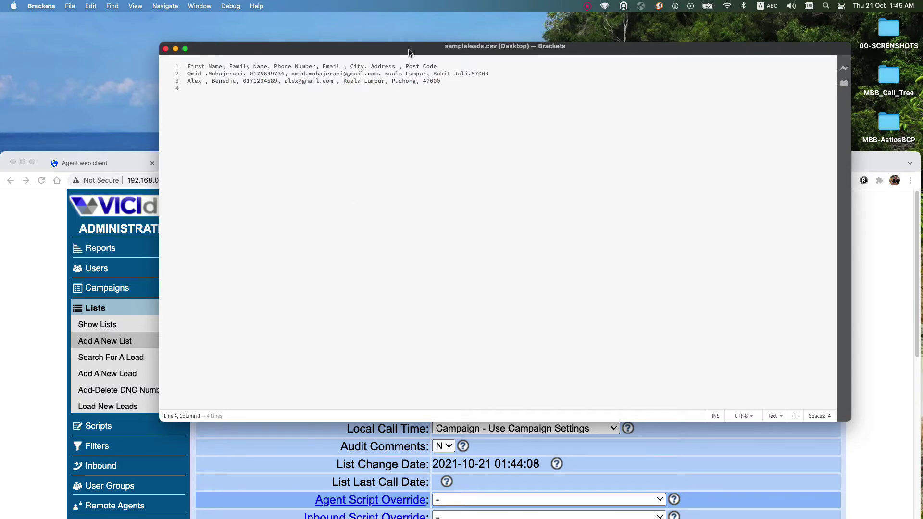
pyautogui.moveTo(408, 52); pyautogui.dragTo(468, 75)
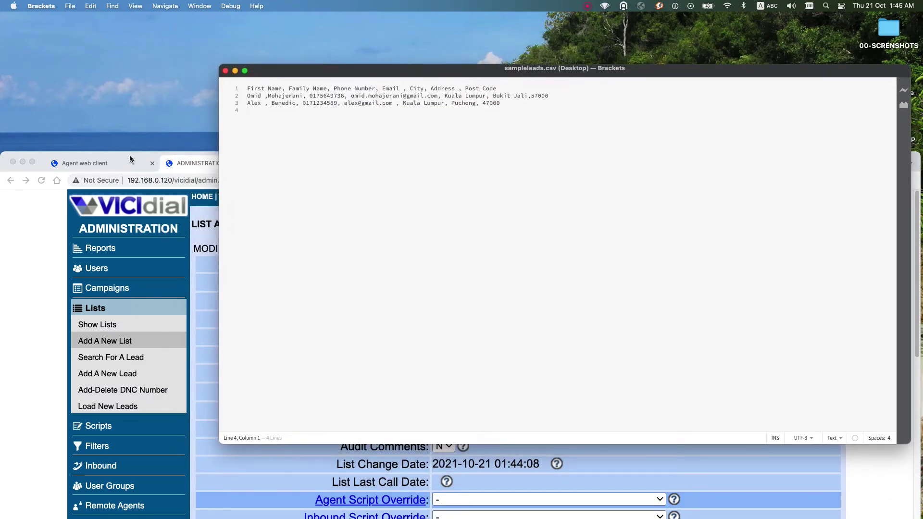
# Step: Bring the sampleleads Numbers table forward and enlarge it to show both leads
pyautogui.moveTo(36, 154); pyautogui.dragTo(347, 53)
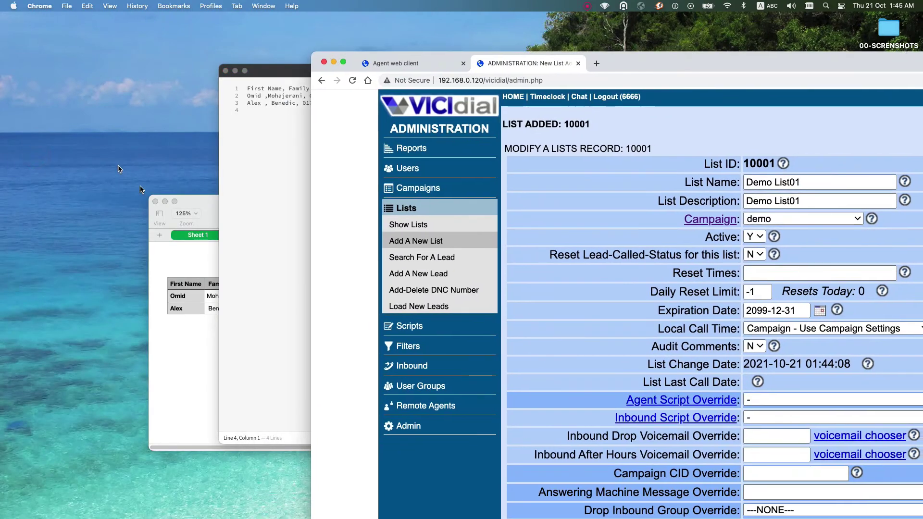
pyautogui.click(197, 201)
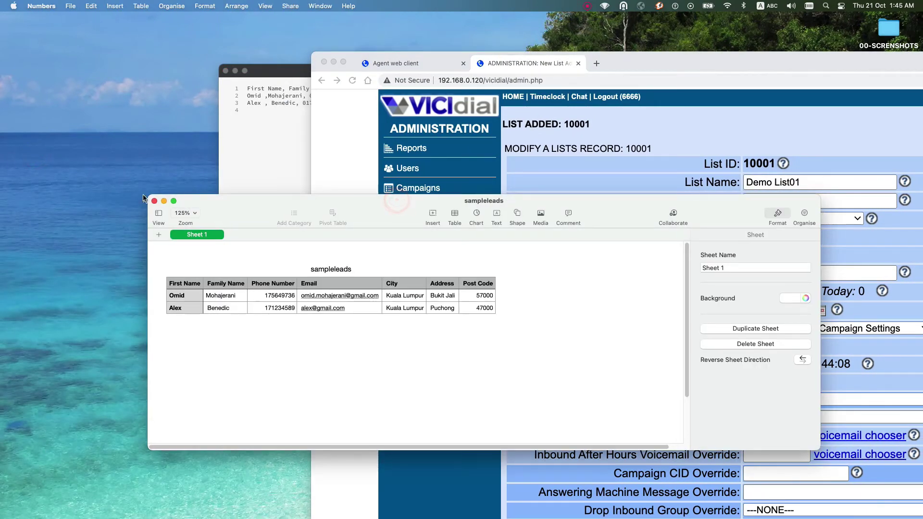
pyautogui.moveTo(149, 196); pyautogui.dragTo(140, 63)
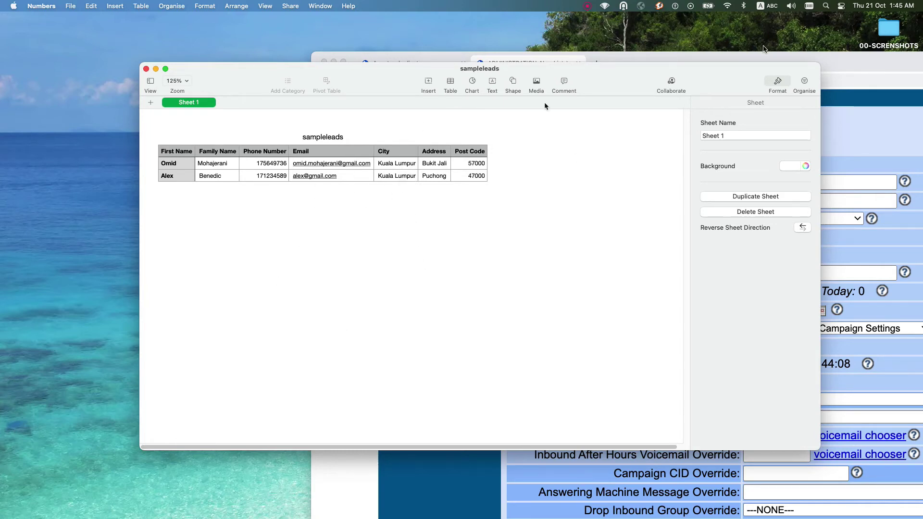
# Step: Return to the VICIdial list 10001 page and maximize the browser window
pyautogui.moveTo(871, 63); pyautogui.dragTo(740, 207)
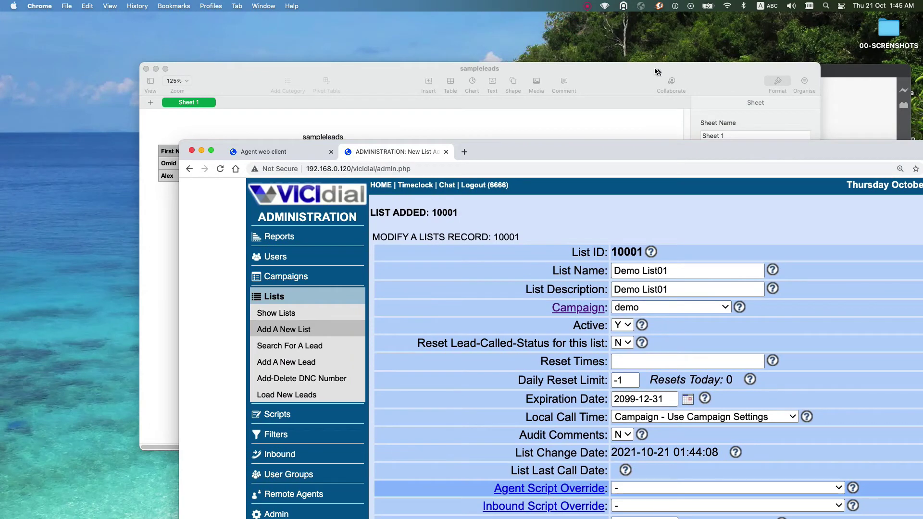
pyautogui.moveTo(653, 63); pyautogui.dragTo(564, 154)
pyautogui.click(595, 105)
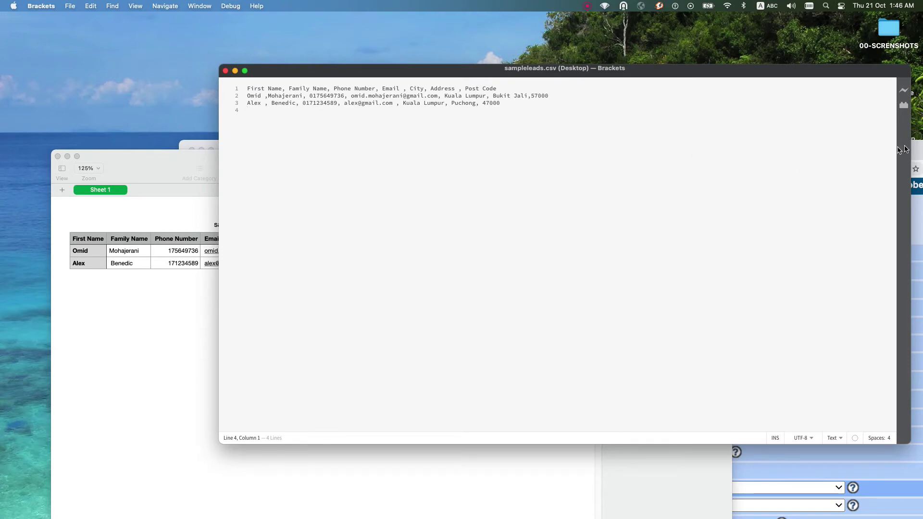
pyautogui.moveTo(917, 151); pyautogui.dragTo(774, 103)
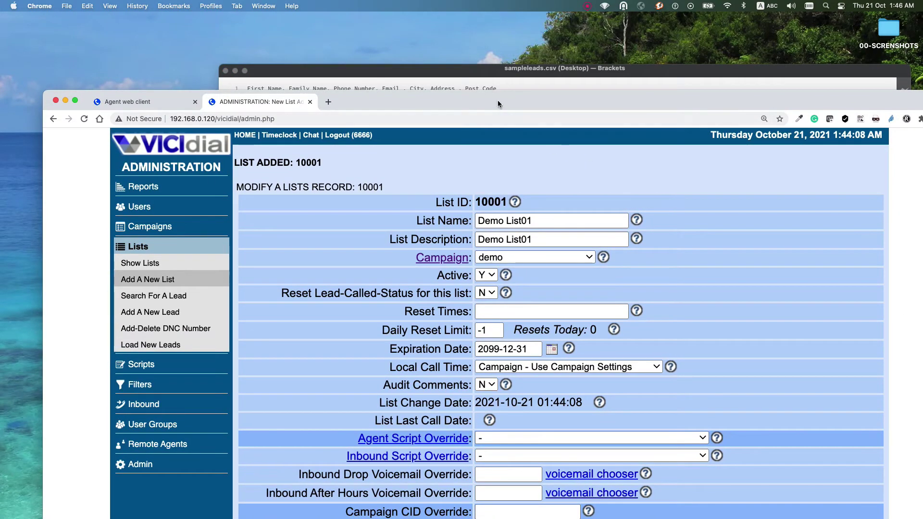
pyautogui.doubleClick(498, 100)
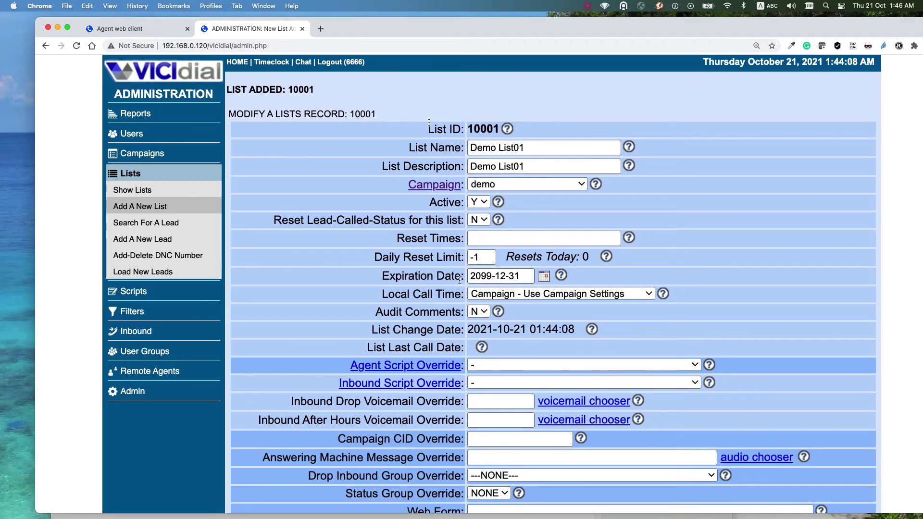
pyautogui.doubleClick(36, 19)
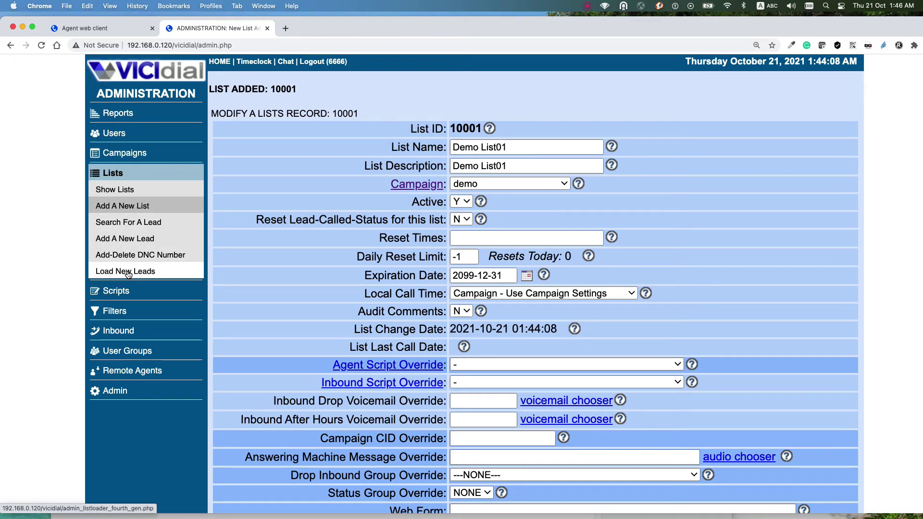
# Step: Open the lead loader and choose sampleleads.csv from the desktop as the leads file
pyautogui.click(128, 273)
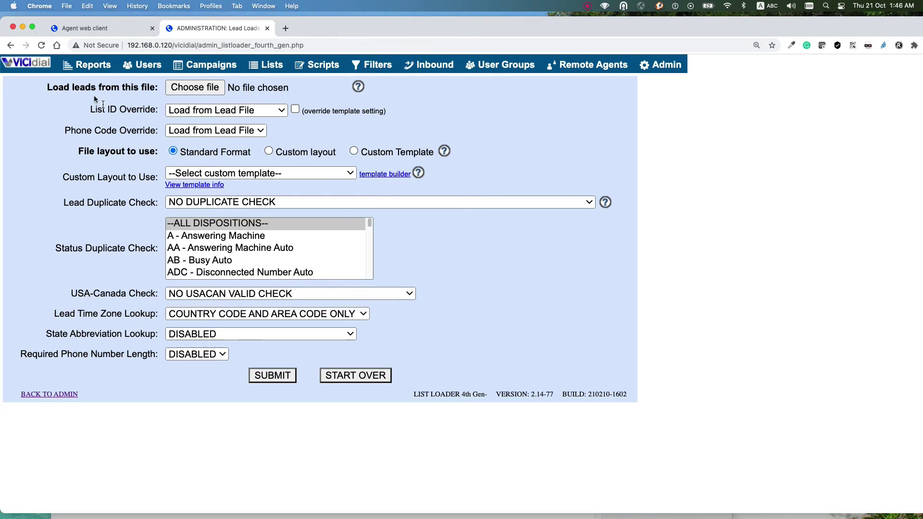
pyautogui.moveTo(152, 87); pyautogui.dragTo(46, 87)
pyautogui.click(198, 88)
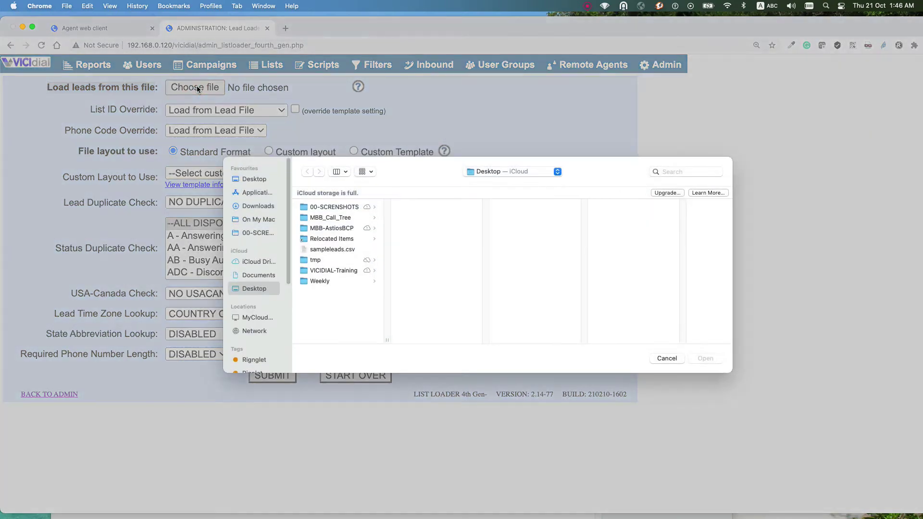
pyautogui.click(339, 250)
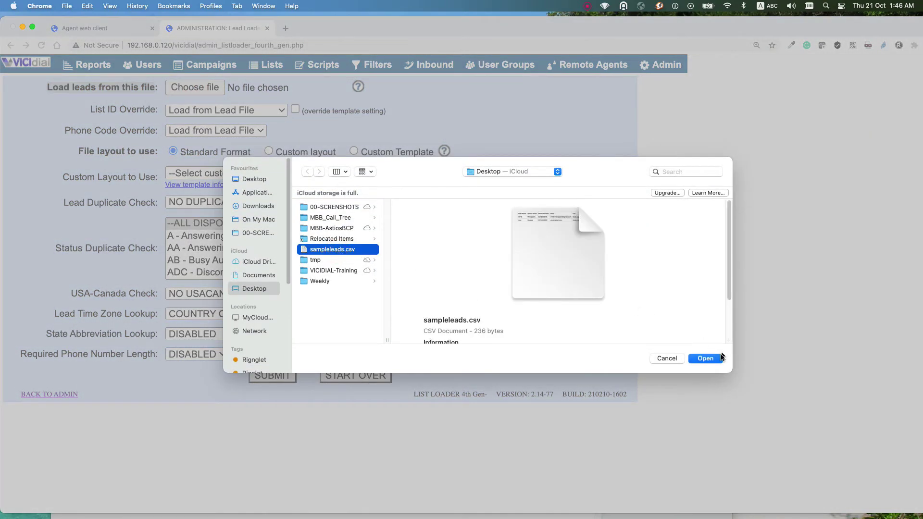
pyautogui.click(706, 358)
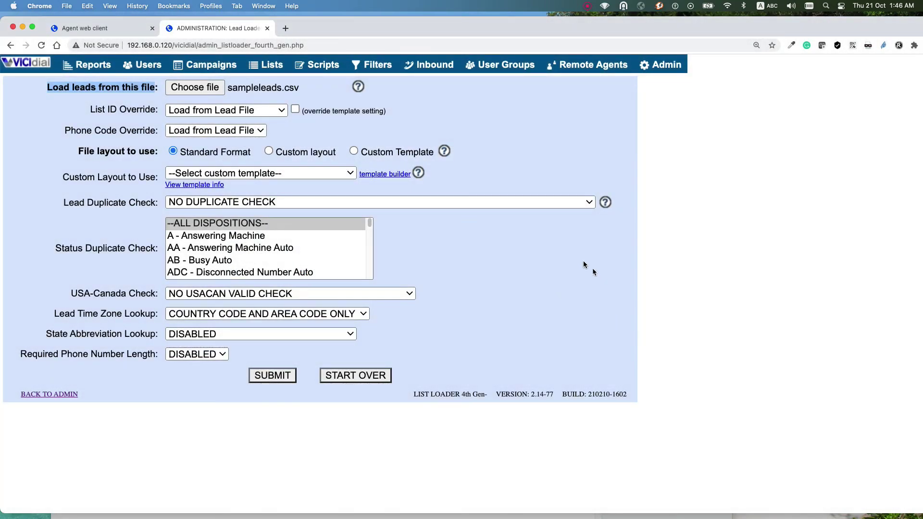
# Step: Set List ID Override to 10001 - Demo List01, pick Custom layout, and submit
pyautogui.click(229, 113)
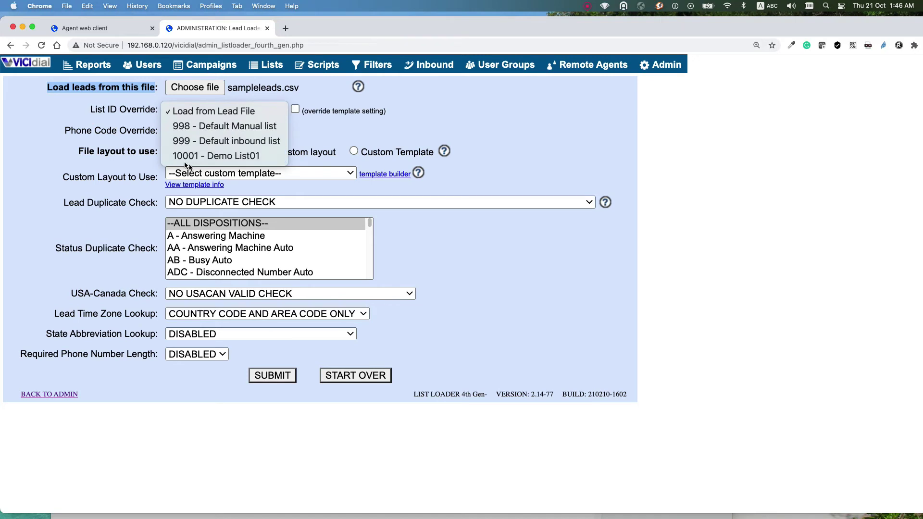
pyautogui.click(238, 158)
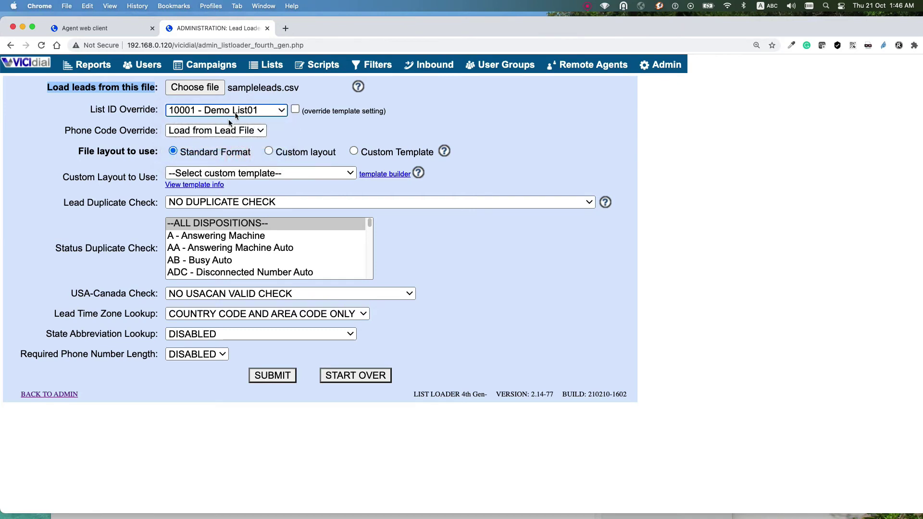
pyautogui.click(269, 150)
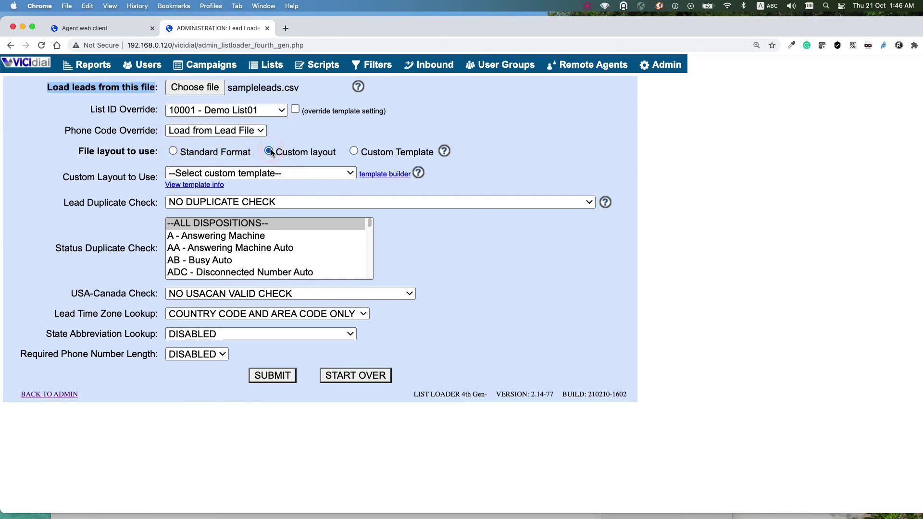
pyautogui.click(279, 150)
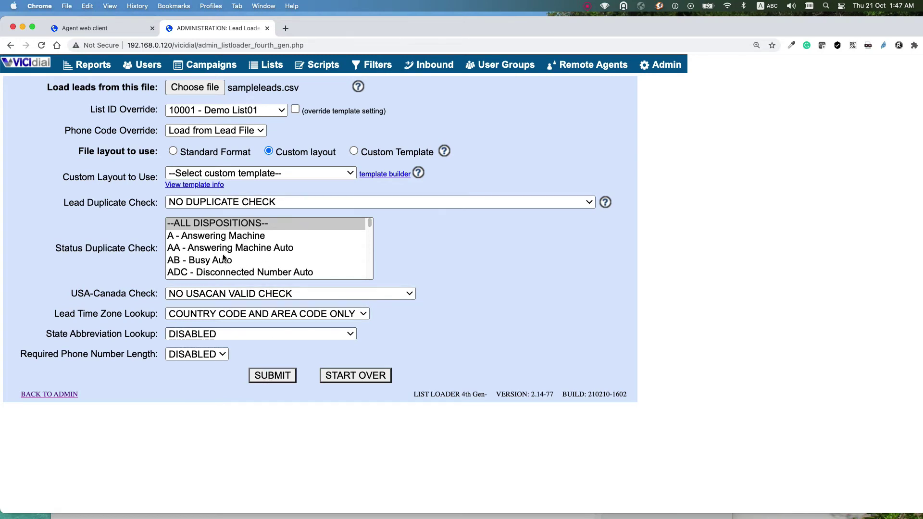
pyautogui.click(270, 376)
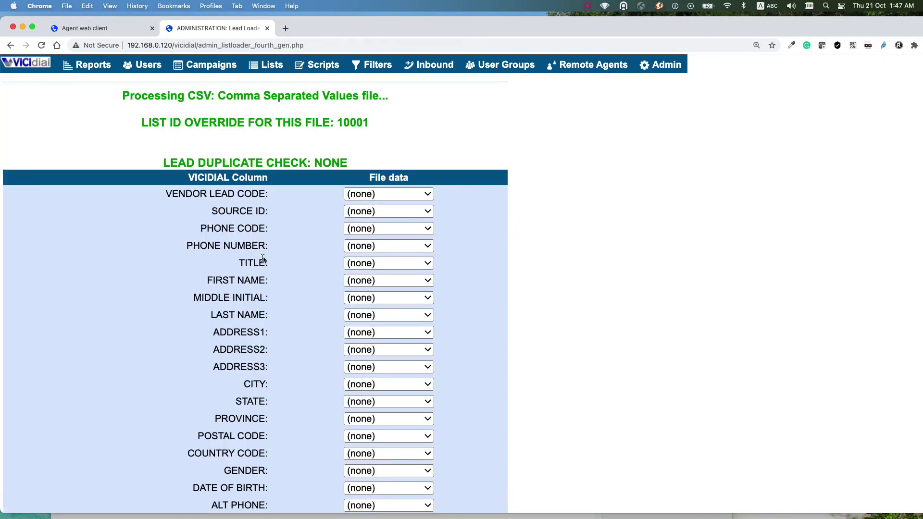
# Step: Map the file's Phone Number, First Name and Family Name columns to phone number, first name and last name
pyautogui.scroll(-5, 263, 259)
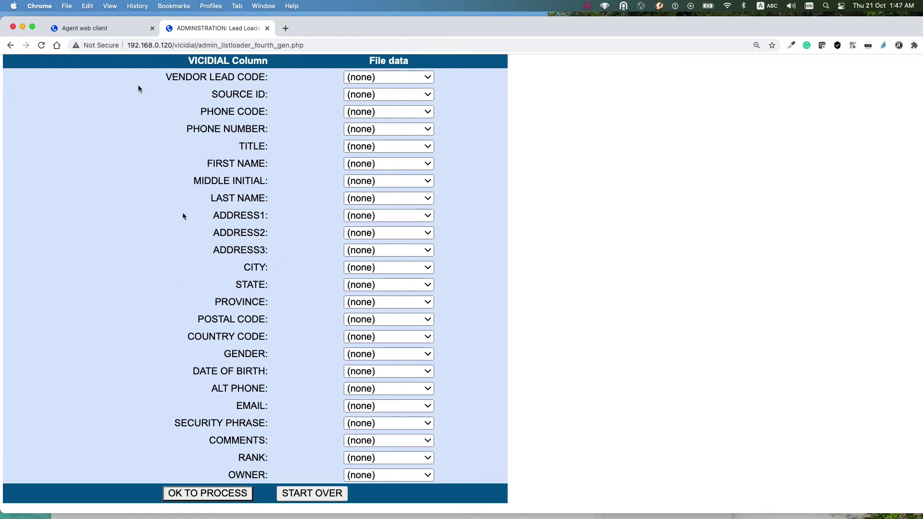
pyautogui.click(104, 28)
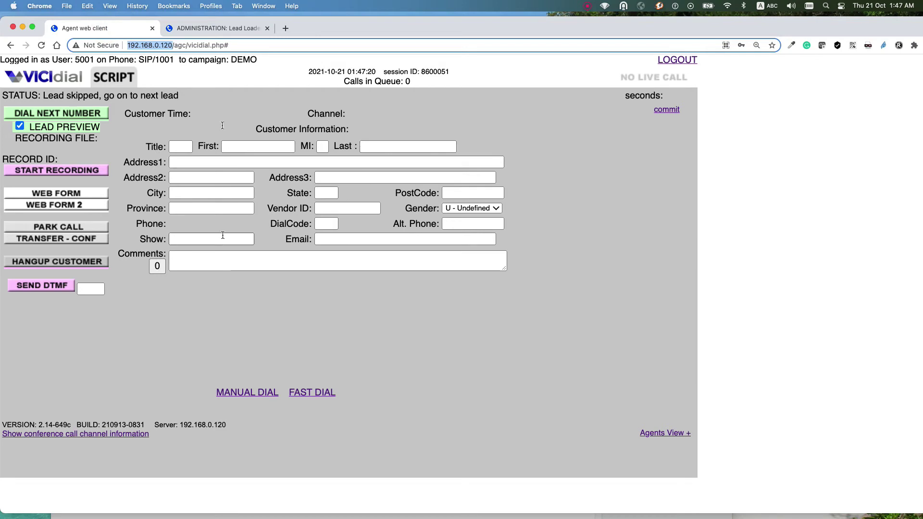
pyautogui.click(214, 29)
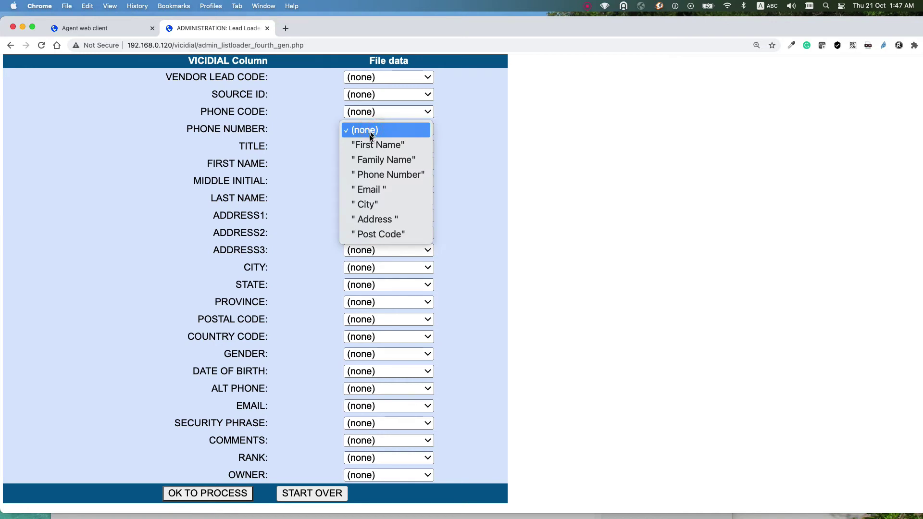
pyautogui.click(392, 175)
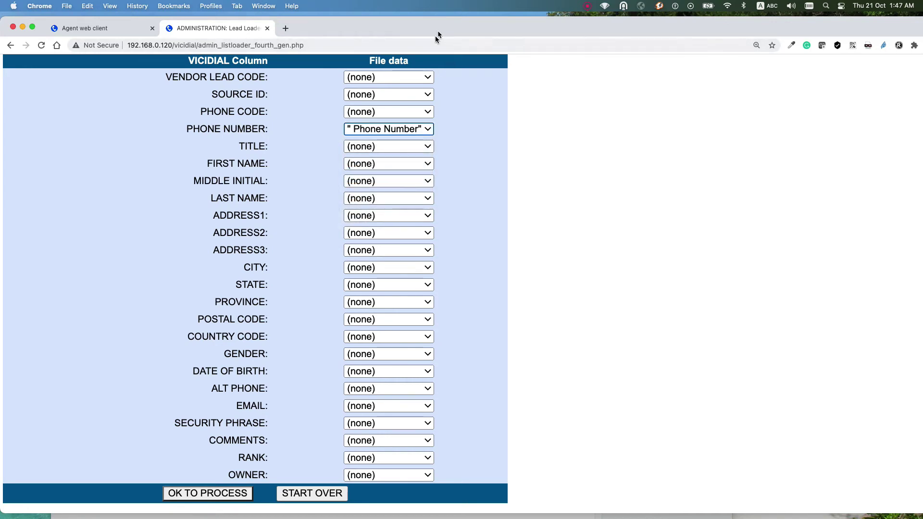
pyautogui.click(383, 164)
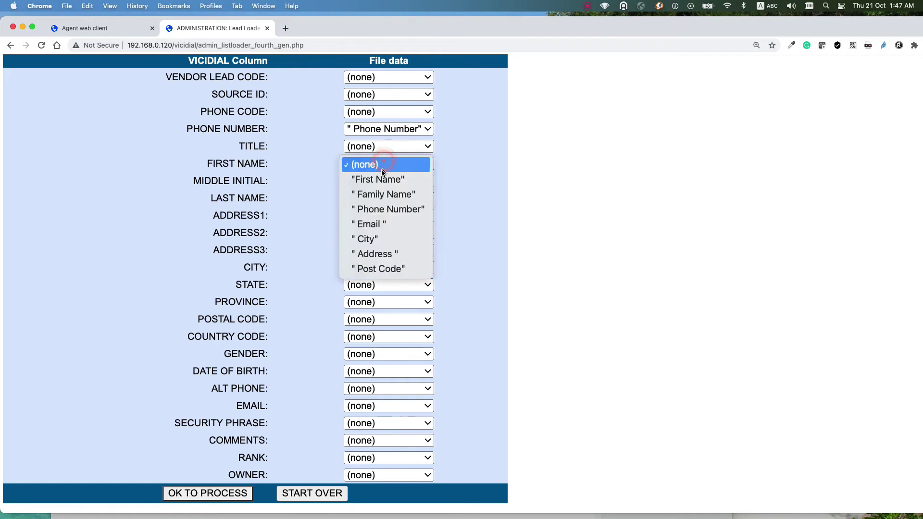
pyautogui.click(383, 180)
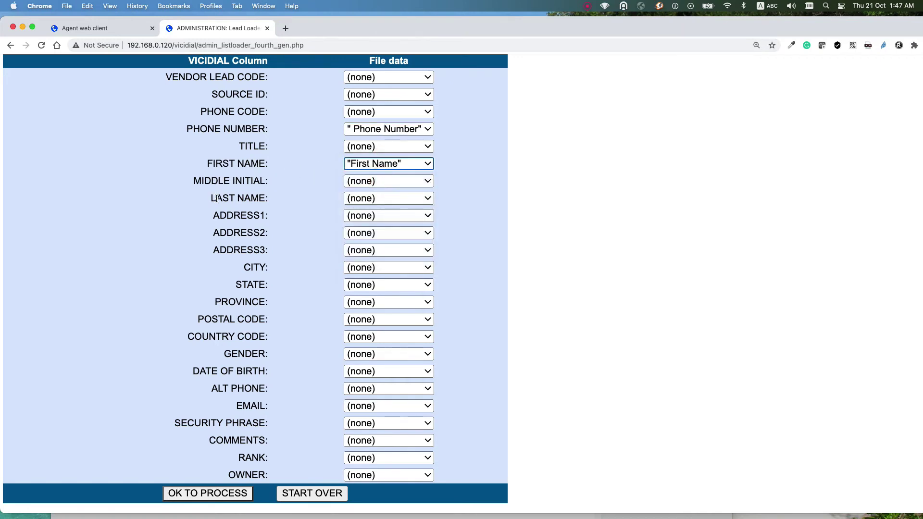
pyautogui.click(371, 199)
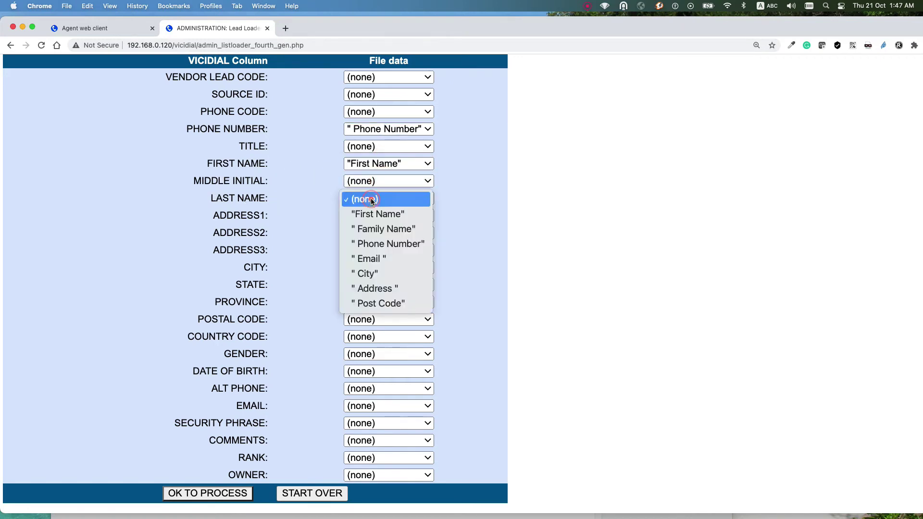
pyautogui.click(387, 230)
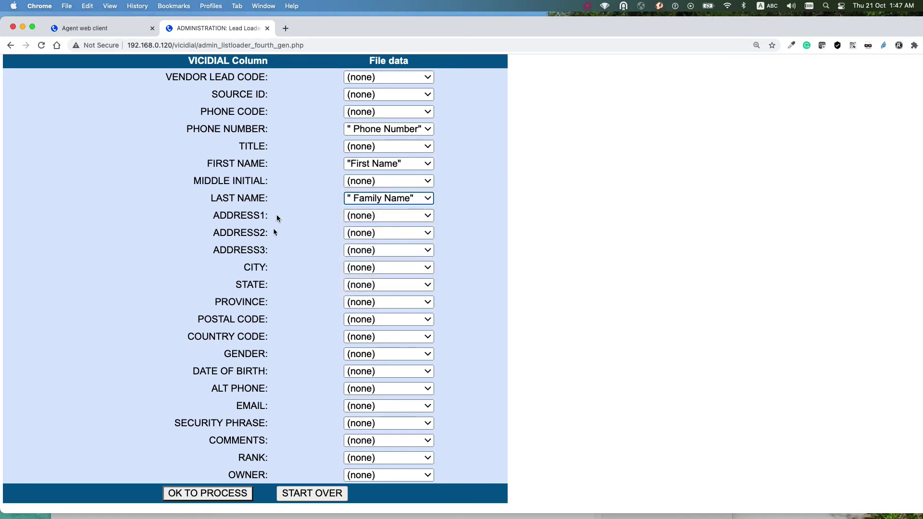
# Step: Map the Address column to ADDRESS1, checking the agent screen's Address1 field for reference
pyautogui.click(382, 216)
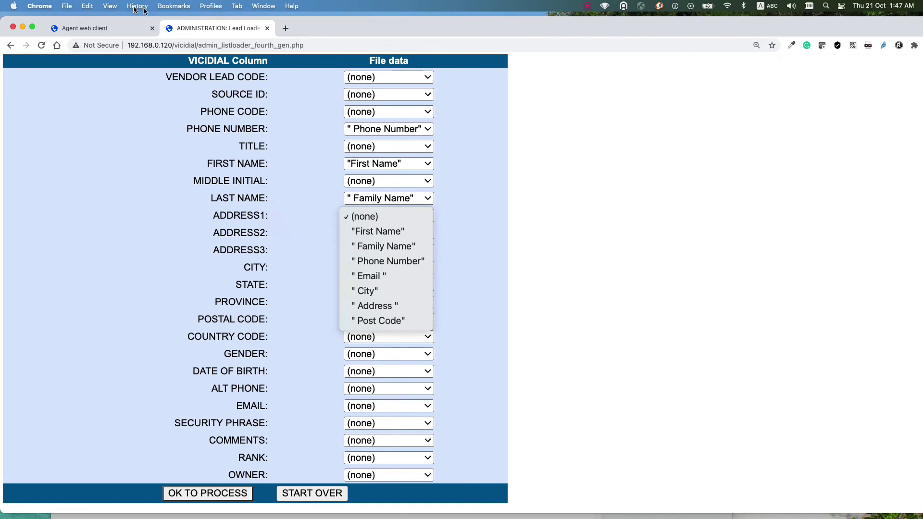
pyautogui.click(107, 28)
pyautogui.click(115, 27)
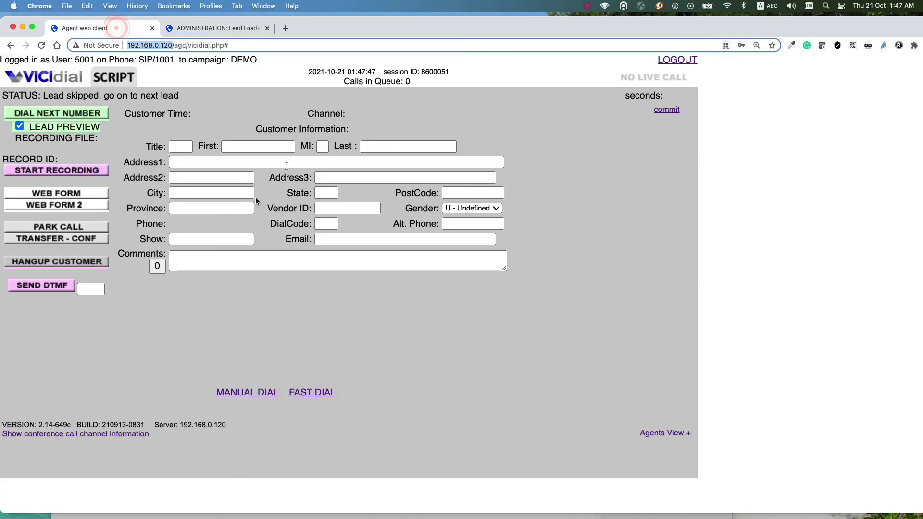
pyautogui.moveTo(160, 161); pyautogui.dragTo(124, 178)
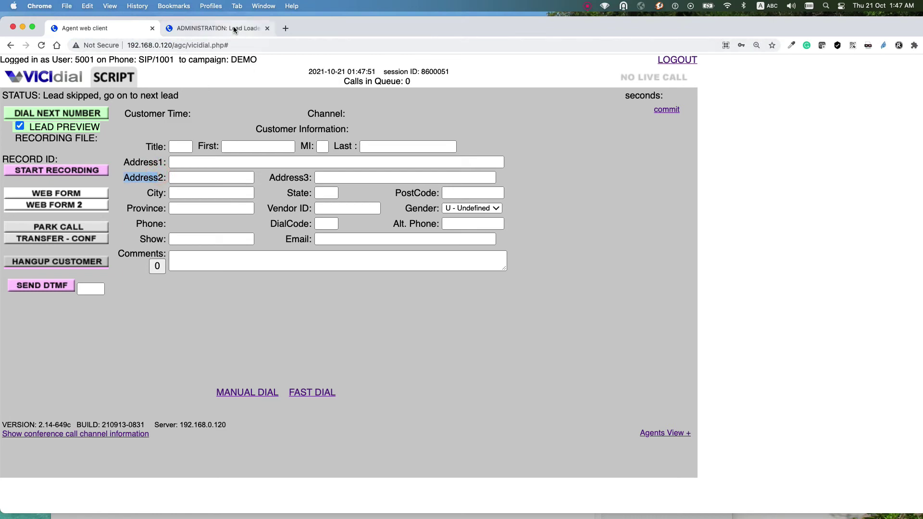
pyautogui.click(233, 27)
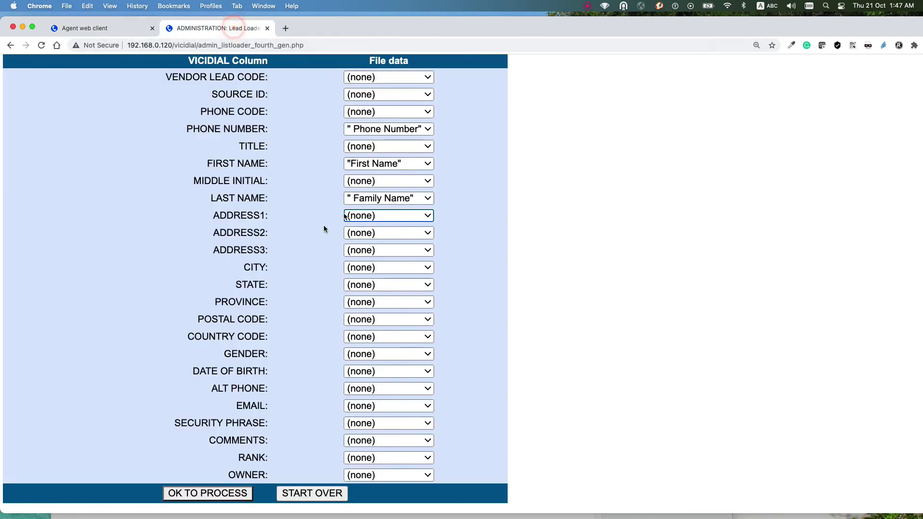
pyautogui.click(377, 215)
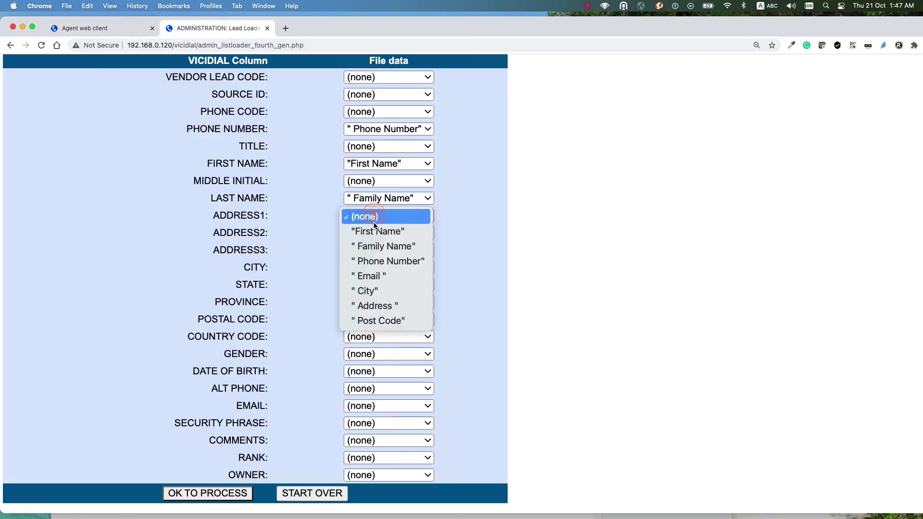
pyautogui.click(383, 304)
pyautogui.tripleClick(267, 216)
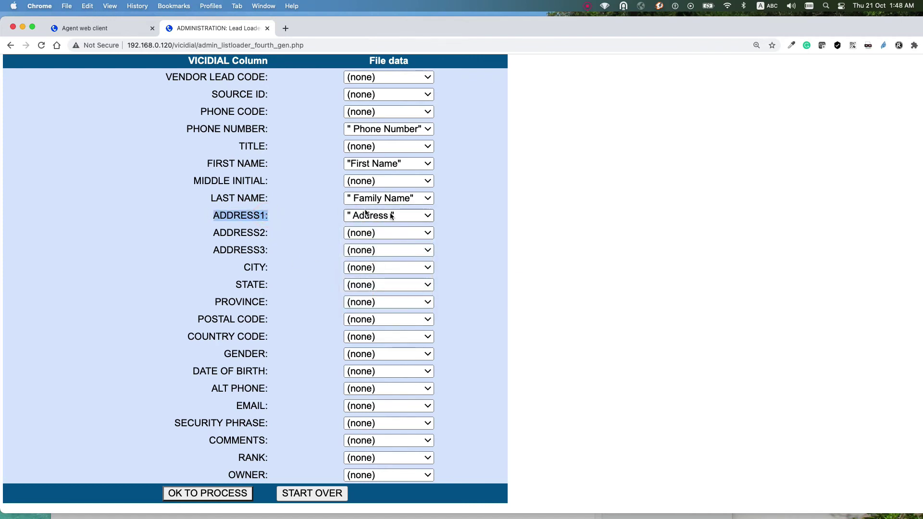
pyautogui.click(265, 215)
pyautogui.doubleClick(265, 215)
# Step: Map City, Email and Post Code to city, email and postal code, then process the import
pyautogui.click(366, 267)
pyautogui.click(371, 342)
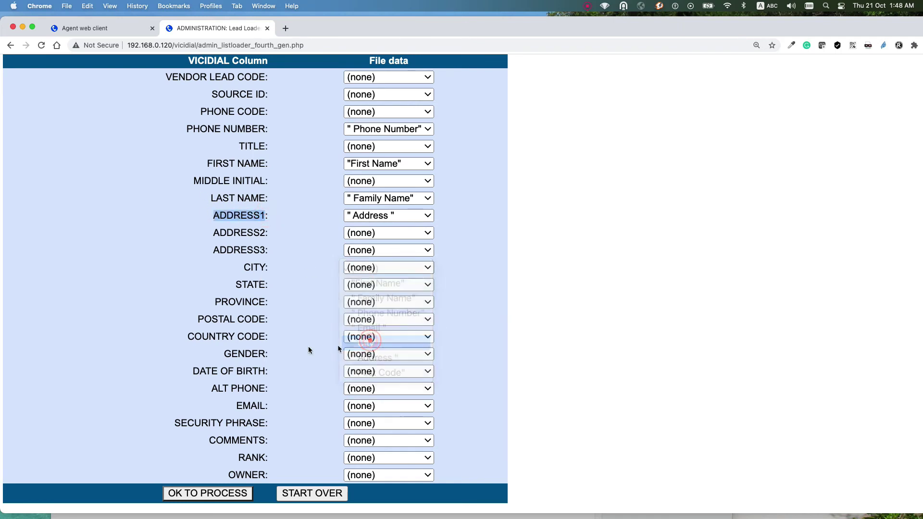
pyautogui.scroll(-1, 307, 365)
pyautogui.click(364, 402)
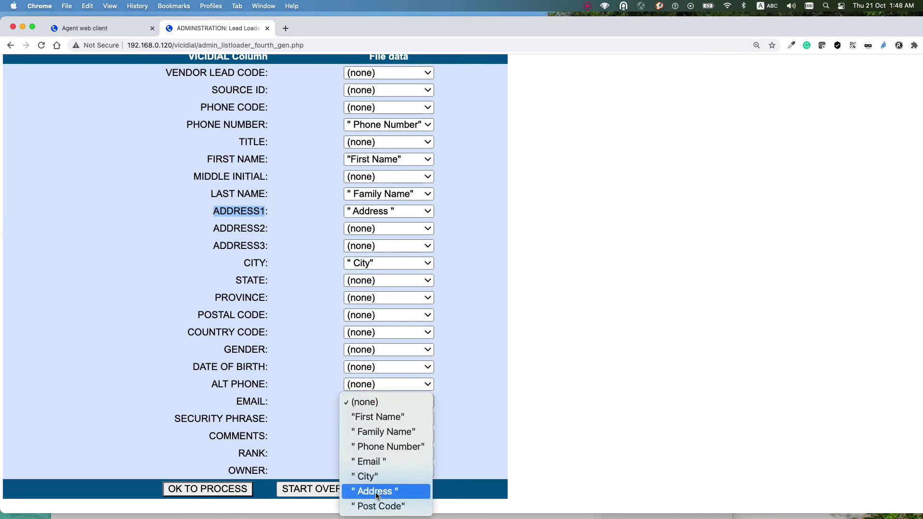
pyautogui.click(372, 462)
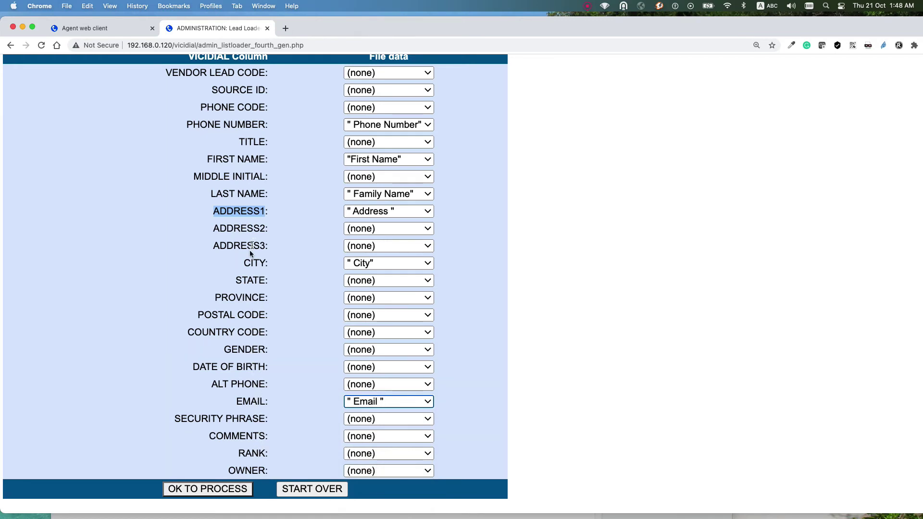
pyautogui.moveTo(259, 315); pyautogui.dragTo(192, 315)
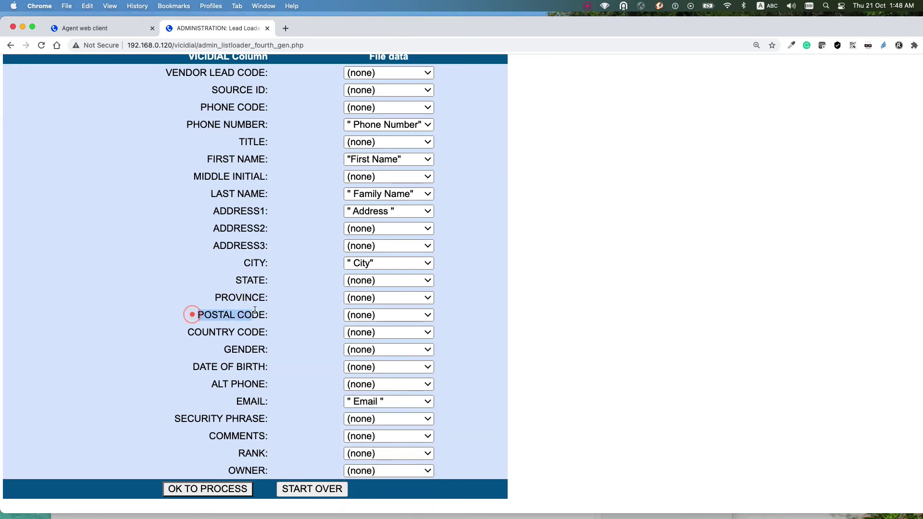
pyautogui.click(365, 315)
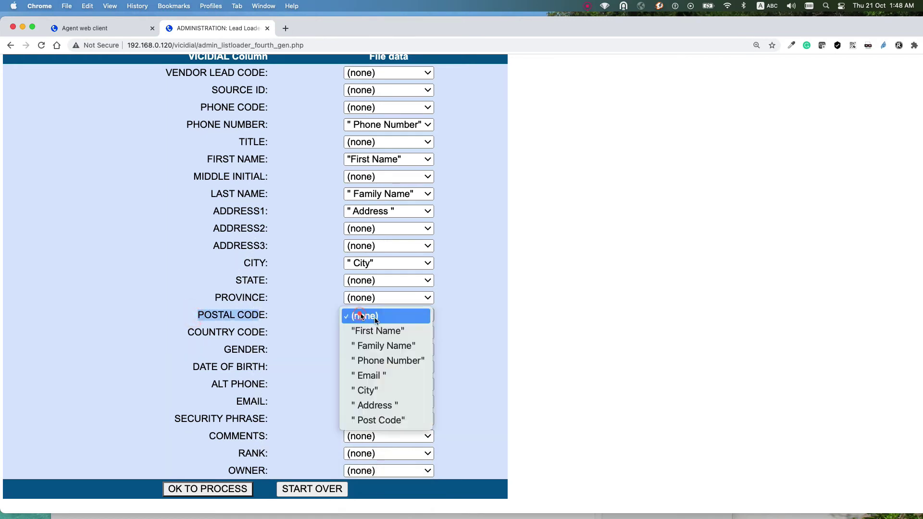
pyautogui.click(382, 421)
pyautogui.scroll(3, 500, 281)
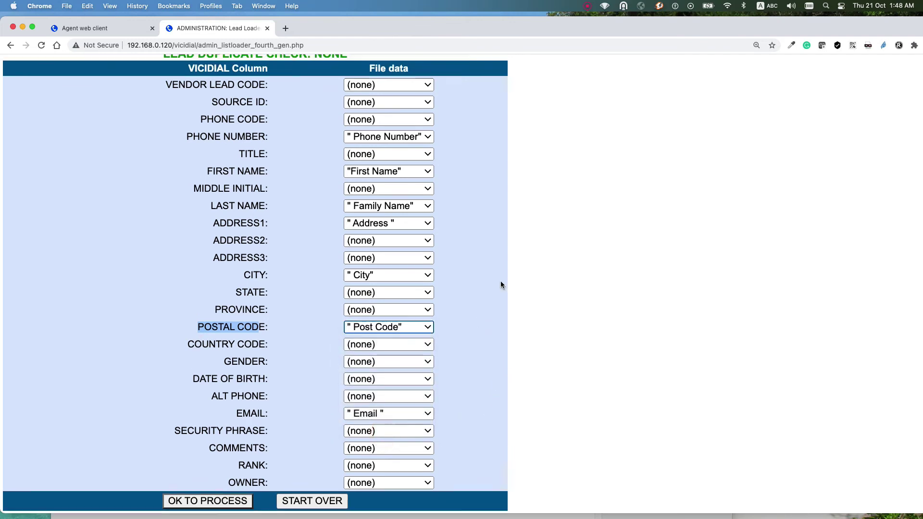
pyautogui.scroll(-3, 406, 158)
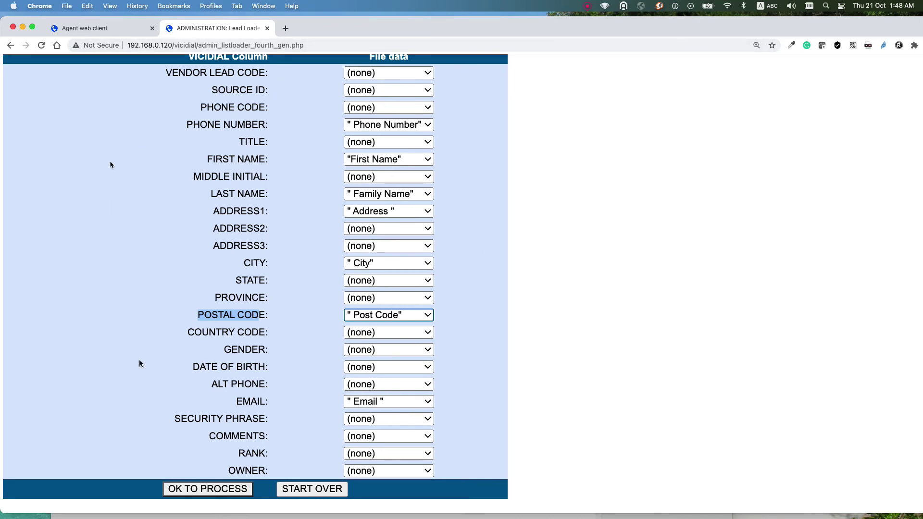
pyautogui.click(193, 489)
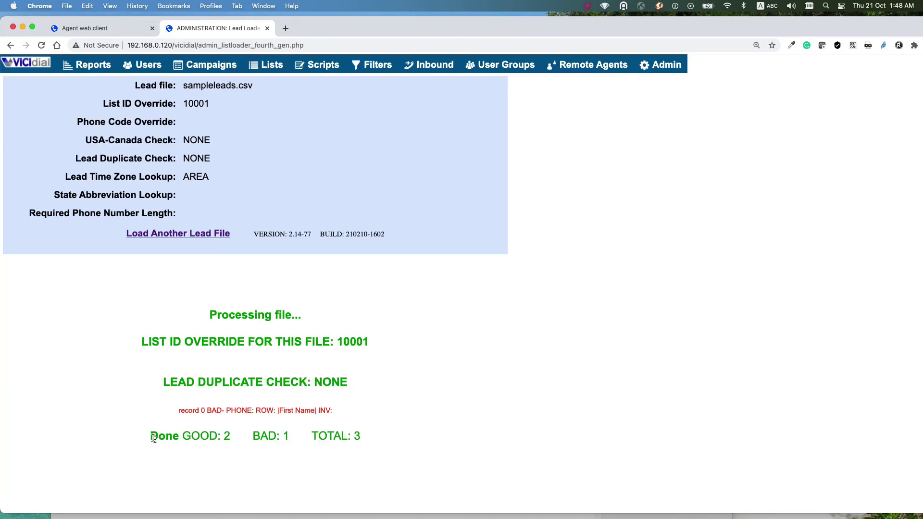
# Step: Highlight the import result counts: GOOD 2, BAD 1, TOTAL 3
pyautogui.moveTo(151, 436); pyautogui.dragTo(231, 436)
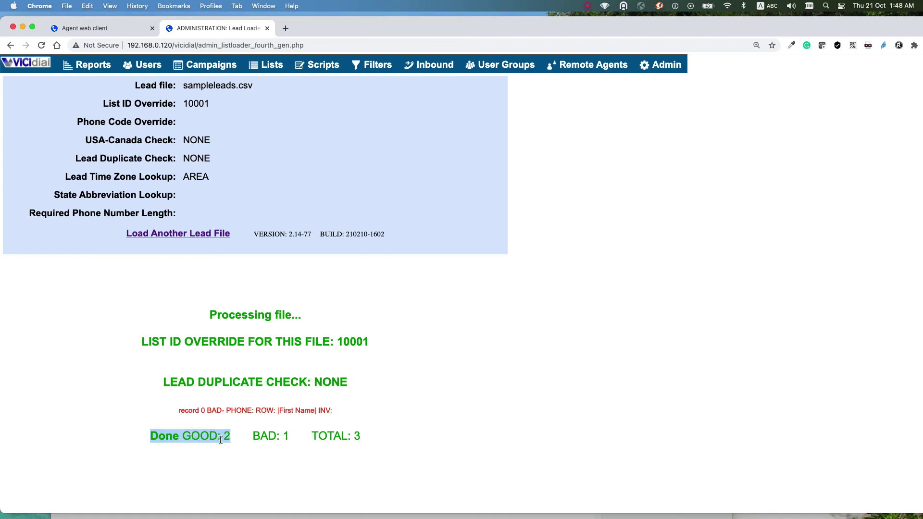
pyautogui.doubleClick(221, 437)
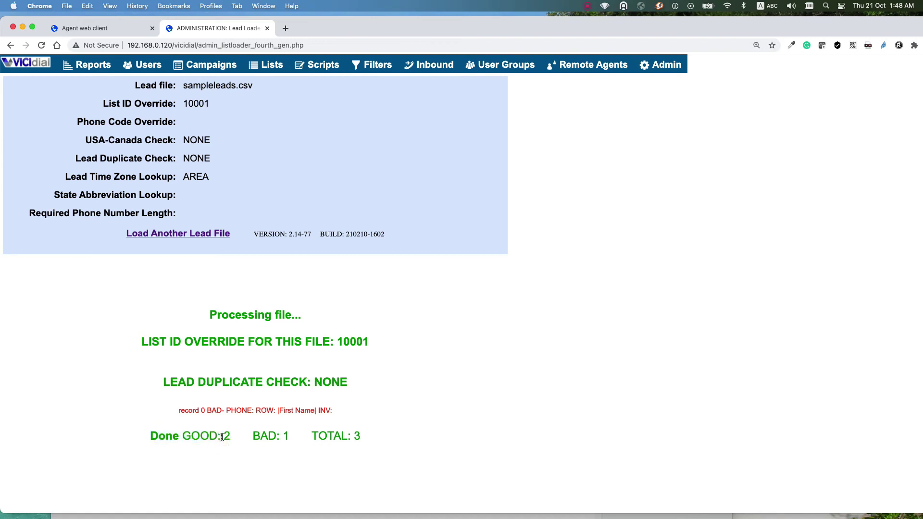
pyautogui.tripleClick(285, 435)
pyautogui.tripleClick(360, 436)
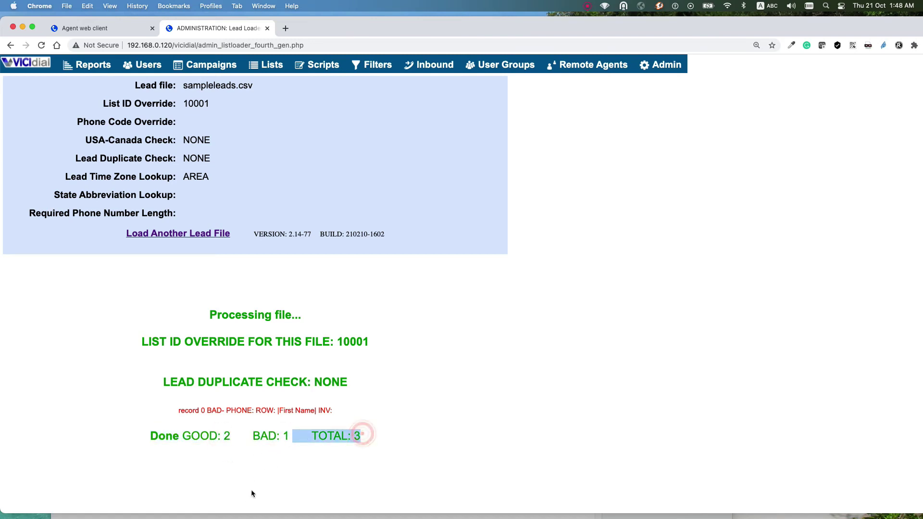
pyautogui.click(268, 438)
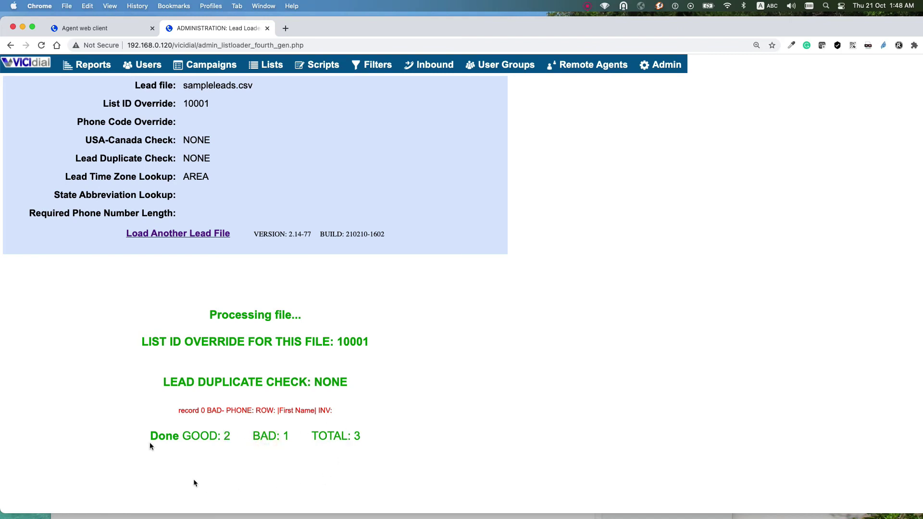
# Step: Point out the BAD: 1 count and move Chrome down to reveal sampleleads.csv in Brackets
pyautogui.moveTo(251, 434); pyautogui.dragTo(289, 436)
pyautogui.moveTo(288, 437); pyautogui.dragTo(254, 432)
pyautogui.moveTo(504, 28); pyautogui.dragTo(509, 200)
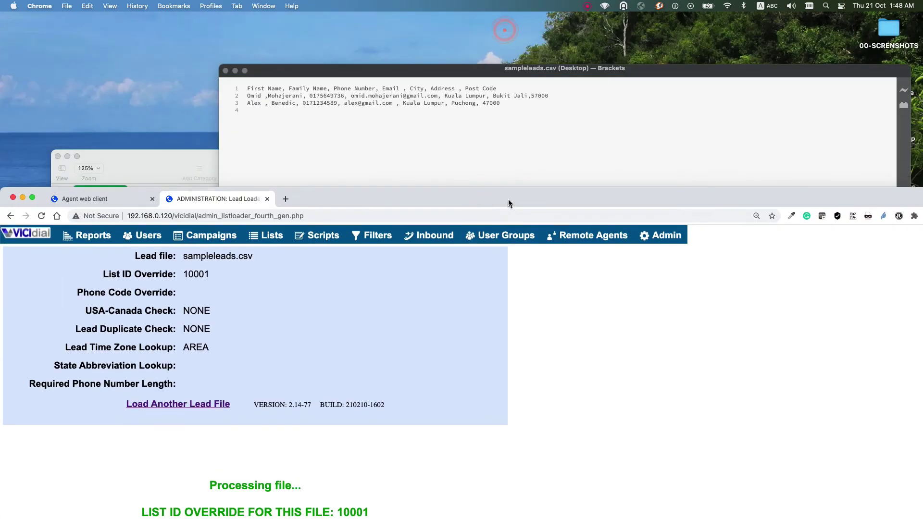
# Step: Highlight the header row of sampleleads.csv in Brackets as the rejected record
pyautogui.click(500, 92)
pyautogui.moveTo(498, 90); pyautogui.dragTo(245, 90)
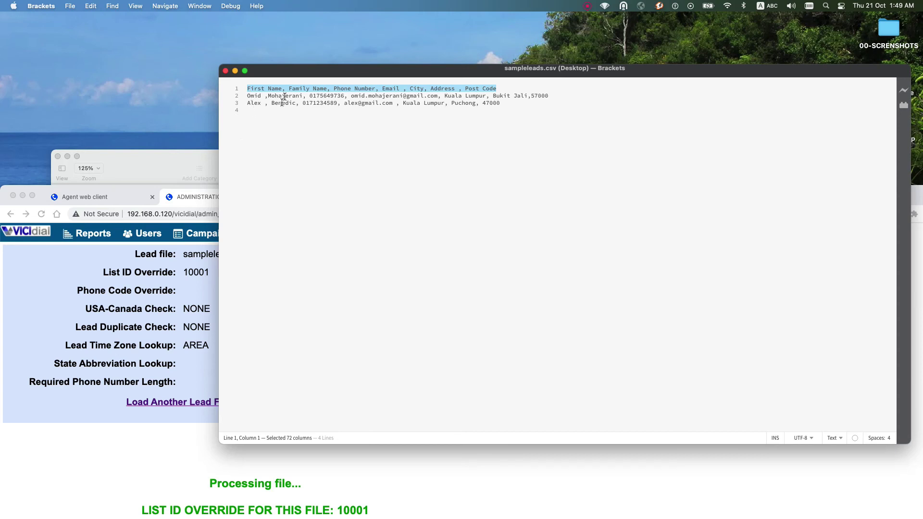
pyautogui.click(454, 94)
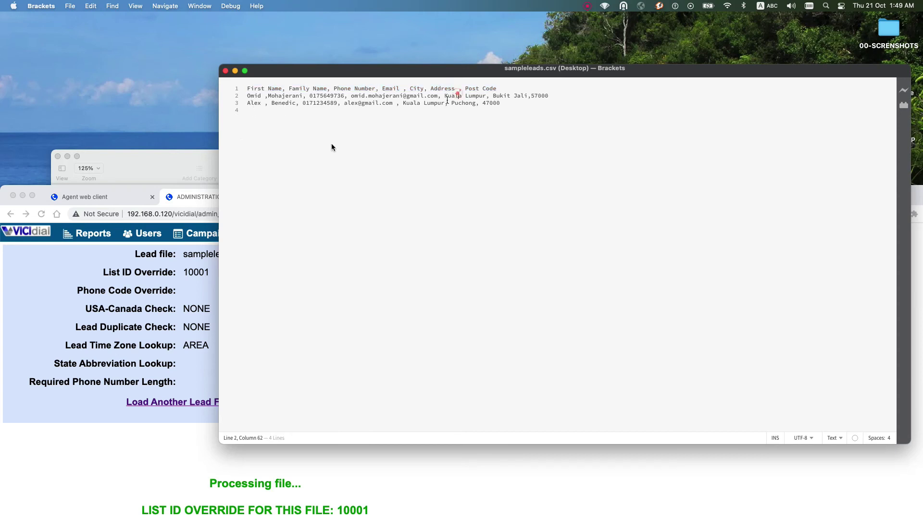
# Step: Restore Chrome to full screen and highlight the bad record count again
pyautogui.click(142, 188)
pyautogui.moveTo(142, 188); pyautogui.dragTo(173, 20)
pyautogui.moveTo(321, 434); pyautogui.dragTo(292, 434)
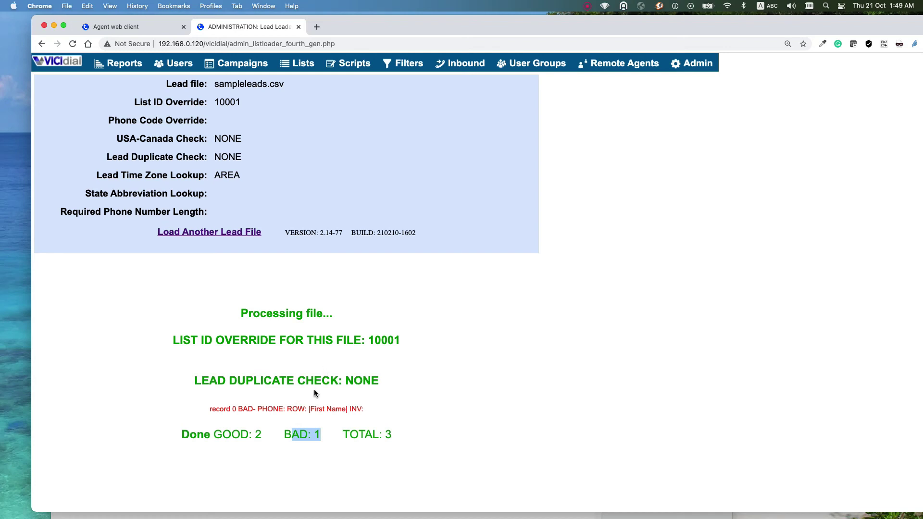
# Step: Check that list 10001 holds 2 new, dialable leads, then go to the Campaign Listings
pyautogui.click(303, 68)
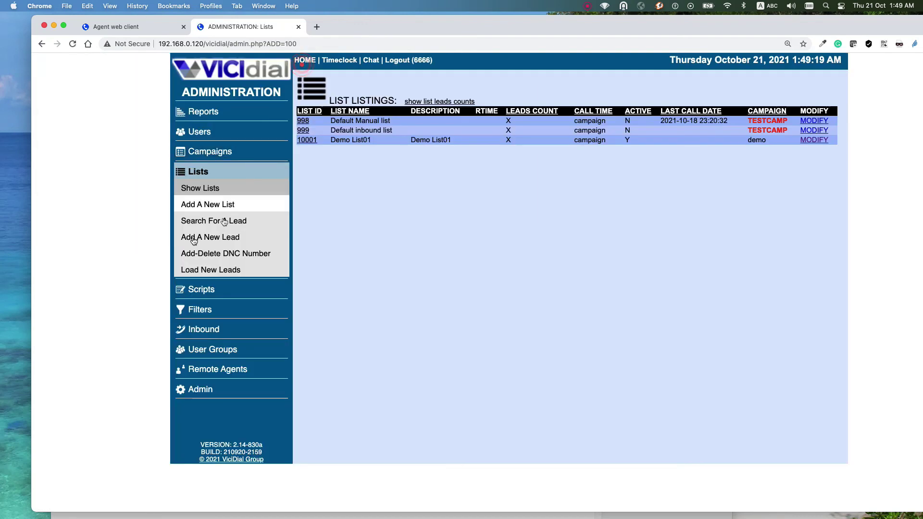
pyautogui.click(201, 188)
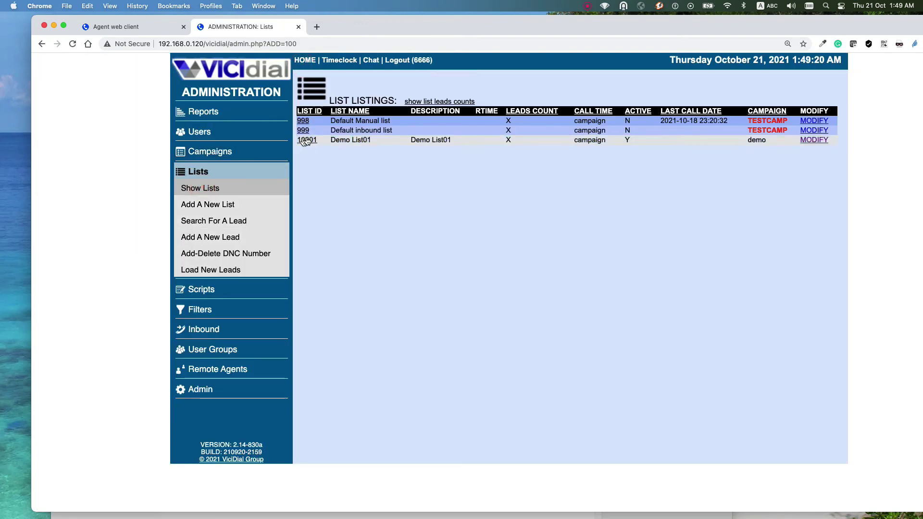
pyautogui.click(310, 139)
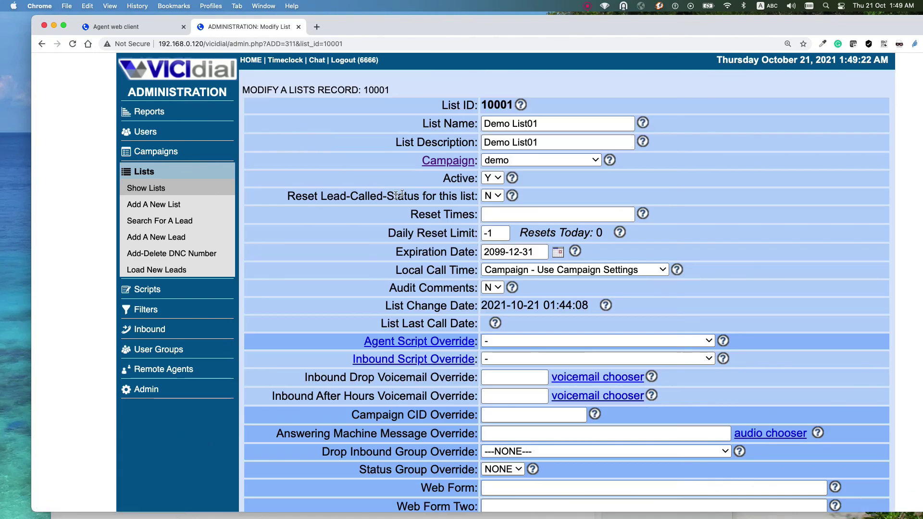
pyautogui.scroll(-3, 471, 245)
pyautogui.scroll(-20, 471, 245)
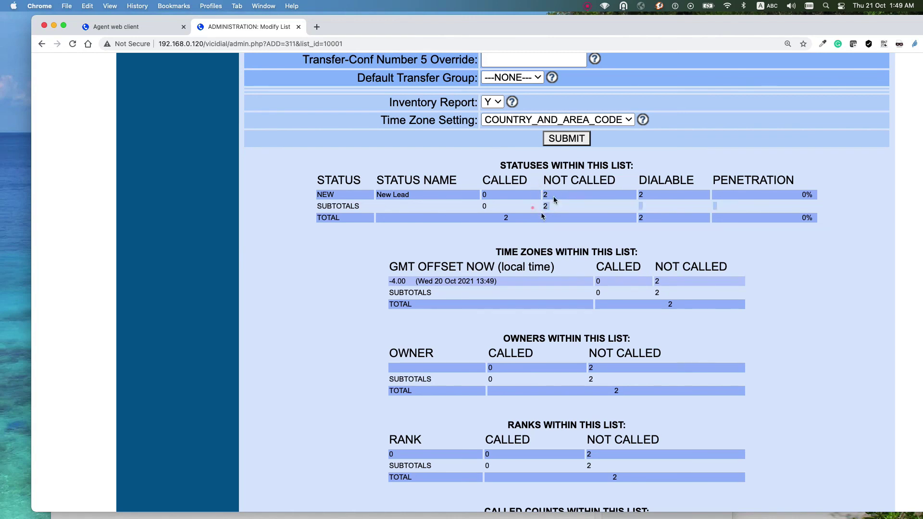
pyautogui.click(630, 197)
pyautogui.scroll(15, 361, 260)
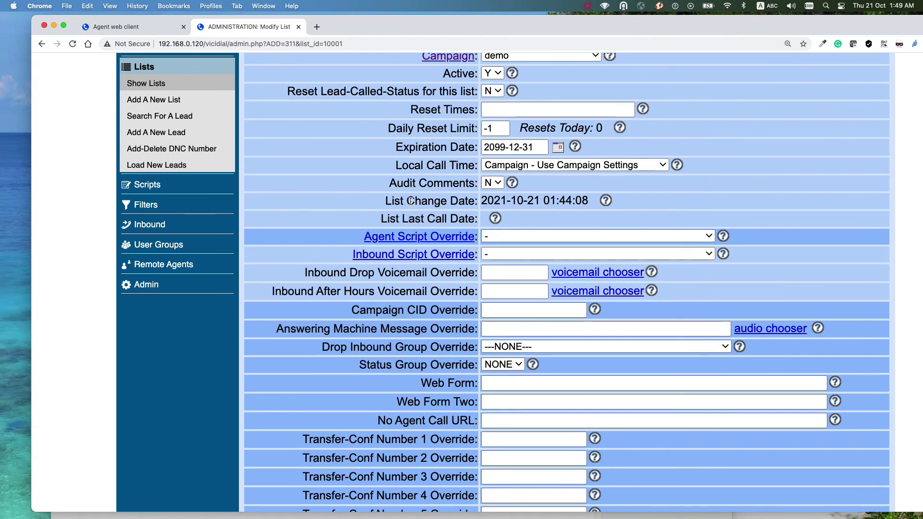
pyautogui.scroll(2, 407, 200)
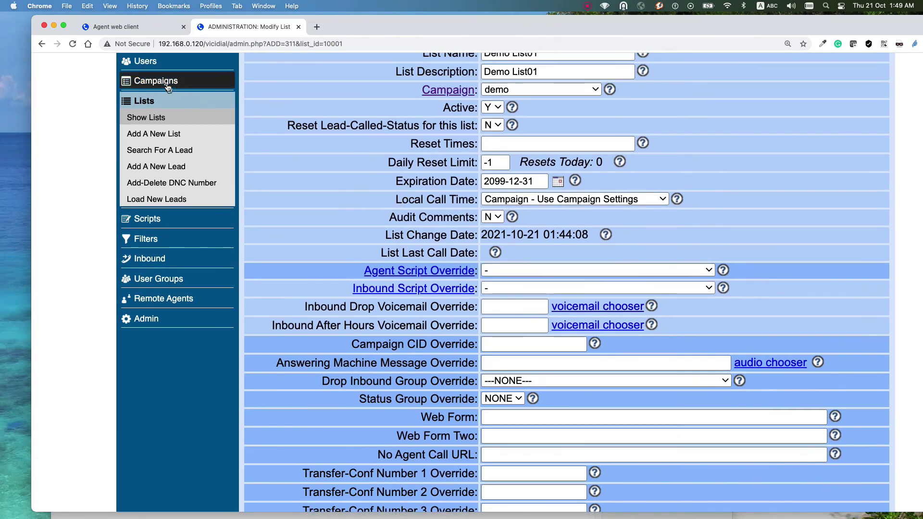
pyautogui.click(161, 81)
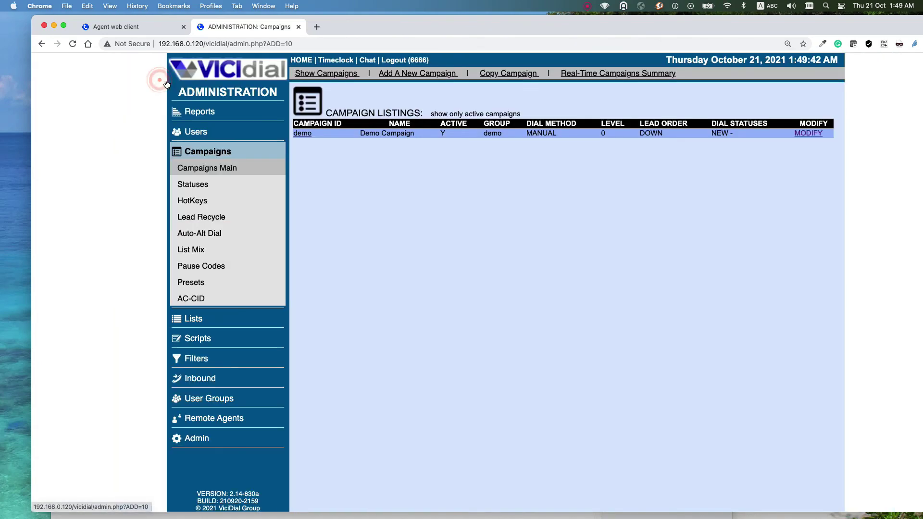
# Step: Open the demo campaign's Modify Campaign page and browse its settings, such as Dial Method MANUAL
pyautogui.click(301, 133)
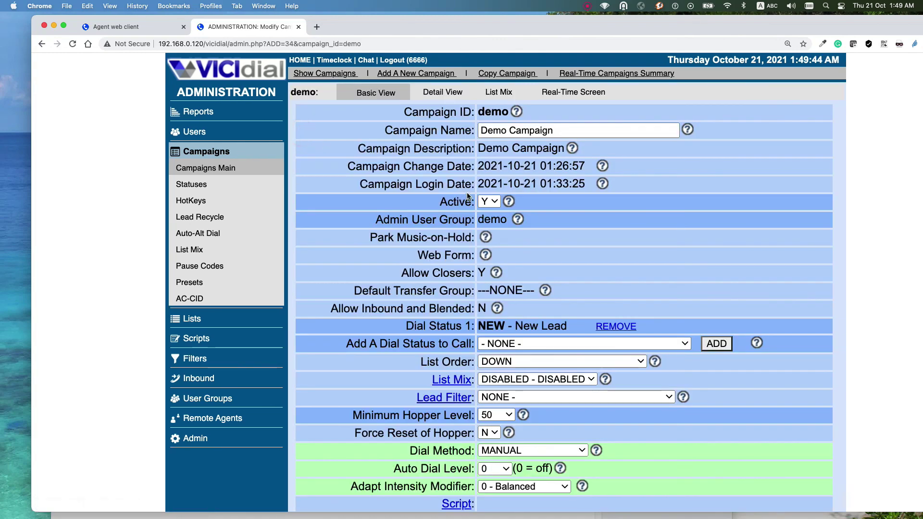
pyautogui.scroll(-9, 480, 182)
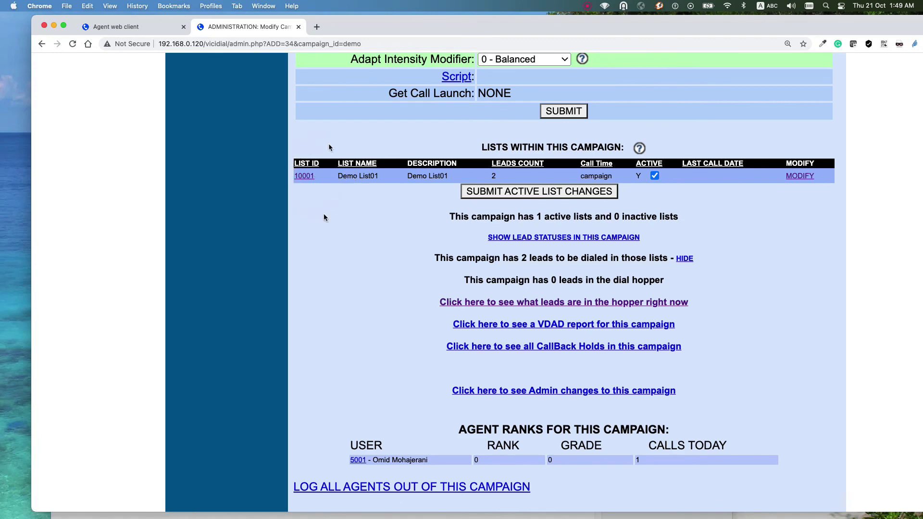
pyautogui.scroll(10, 427, 221)
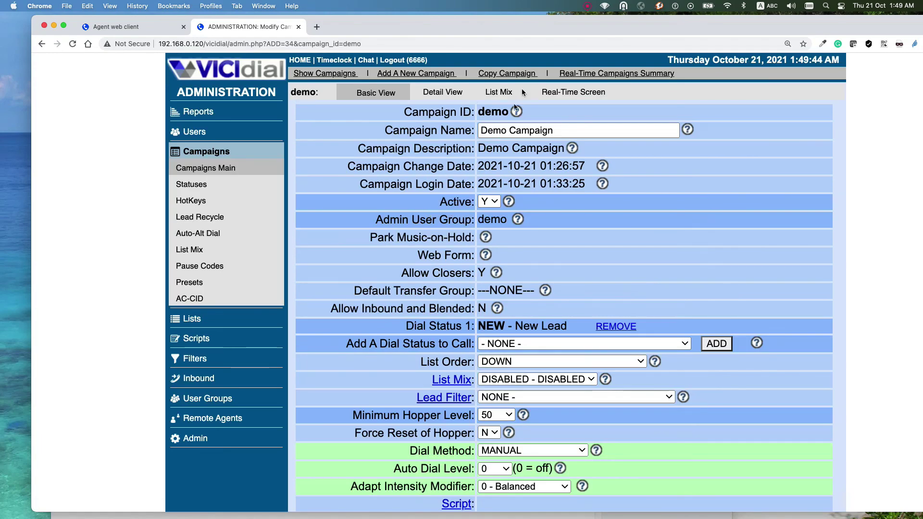
pyautogui.scroll(-10, 509, 231)
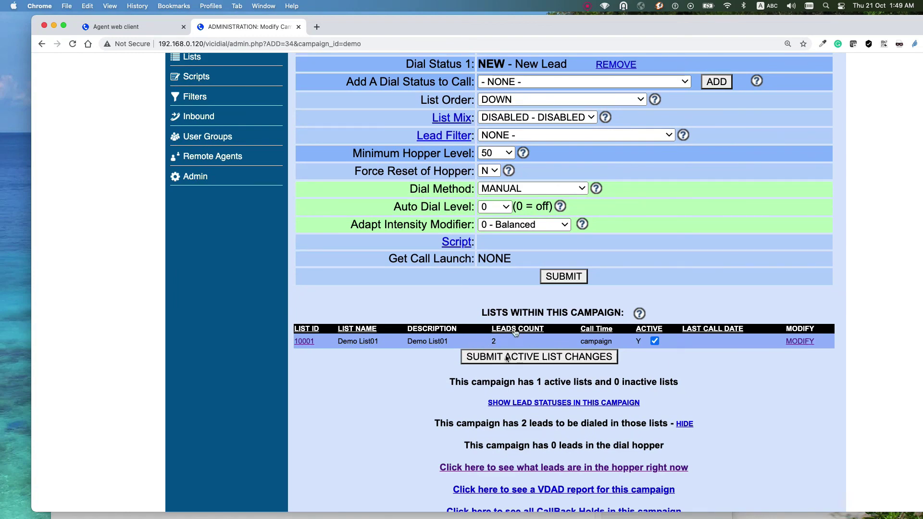
pyautogui.scroll(5, 450, 316)
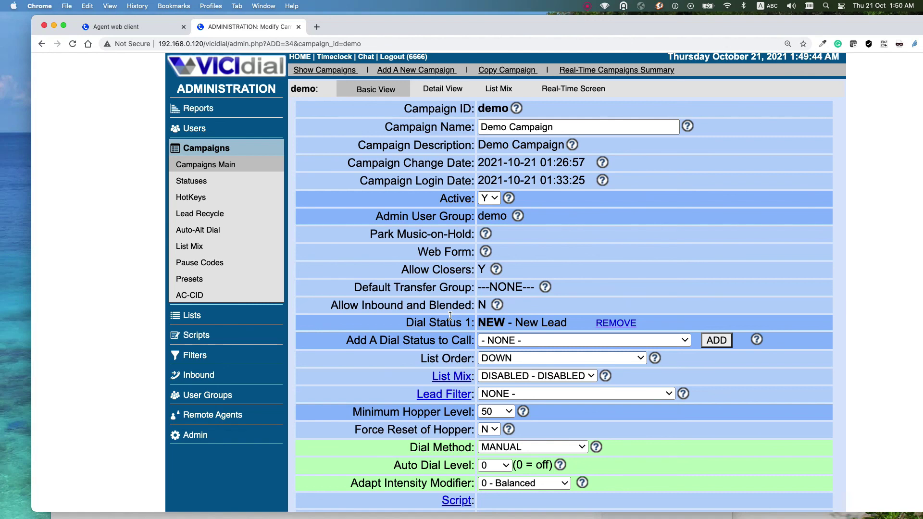
pyautogui.scroll(-2, 437, 384)
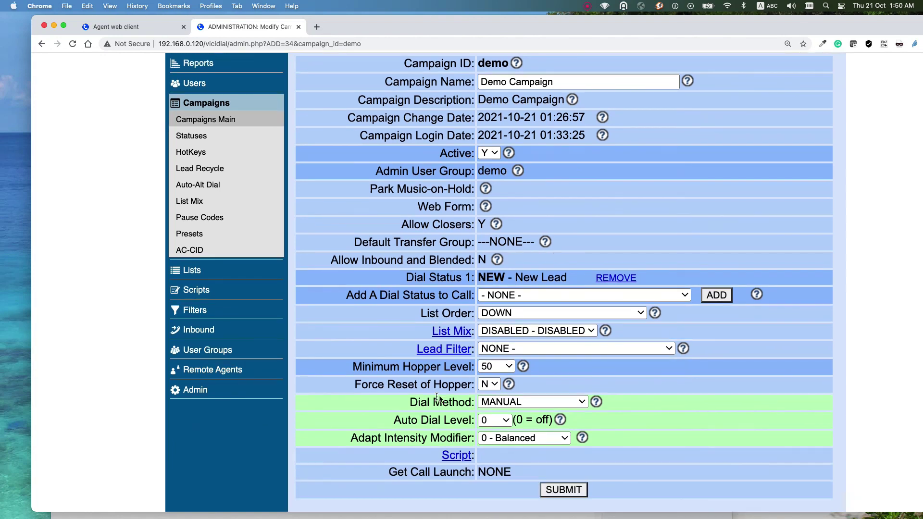
# Step: Set the demo campaign's Minimum Hopper Level to 500 and submit
pyautogui.click(499, 367)
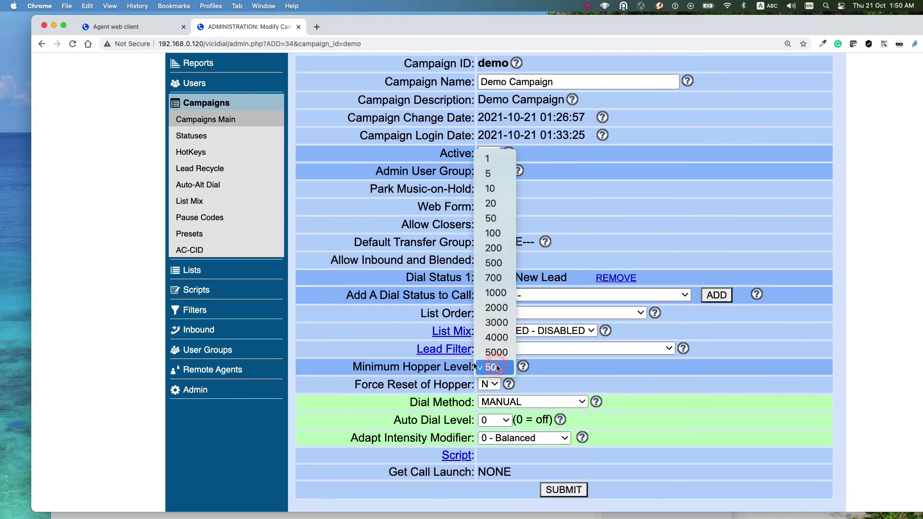
pyautogui.click(491, 159)
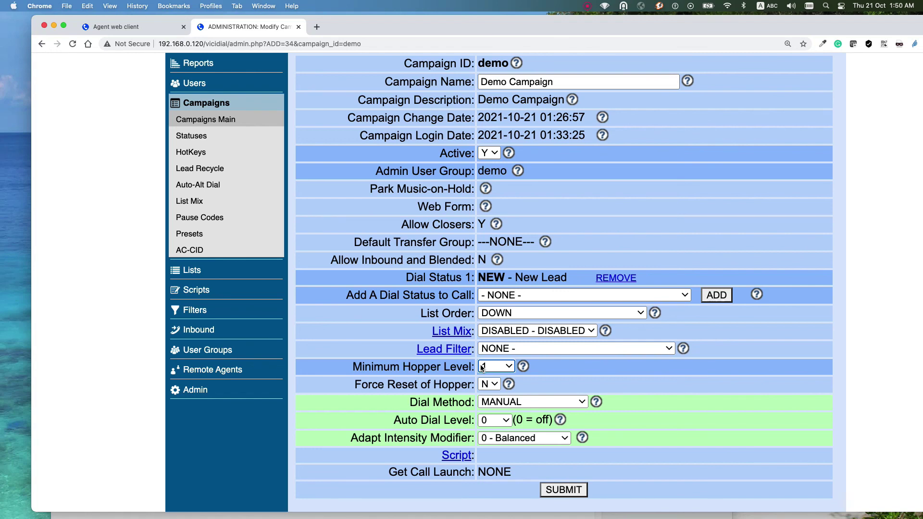
pyautogui.click(483, 367)
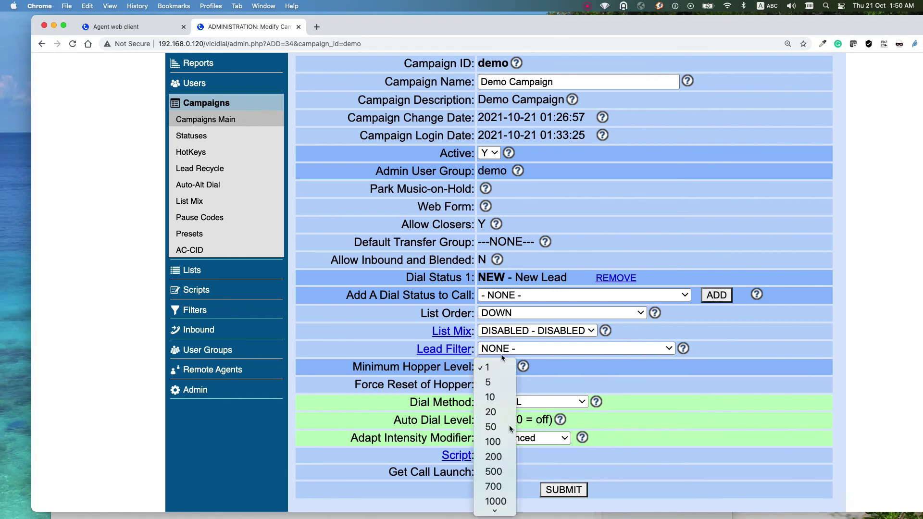
pyautogui.click(493, 427)
pyautogui.click(493, 368)
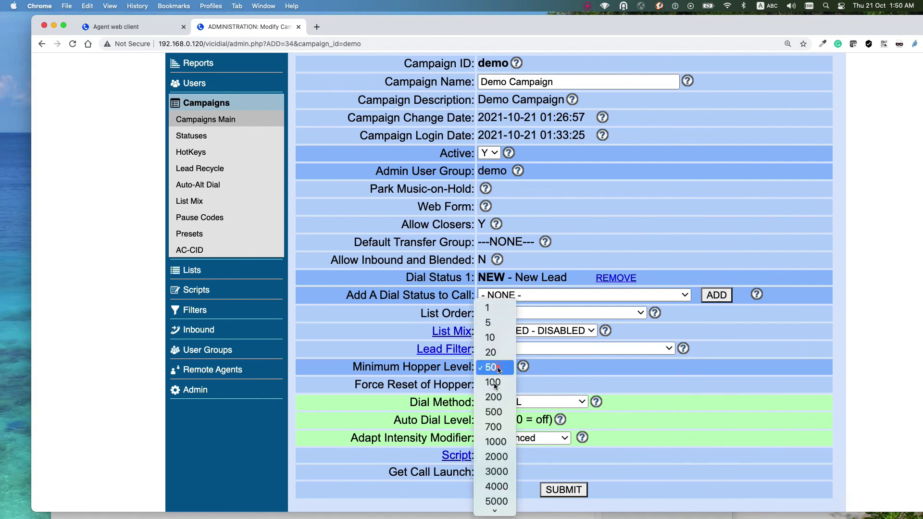
pyautogui.click(494, 412)
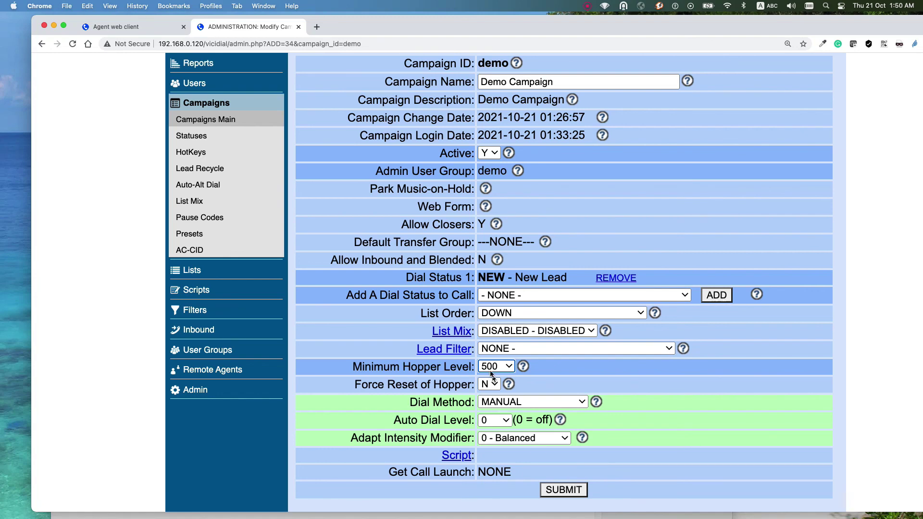
pyautogui.click(564, 490)
pyautogui.scroll(-5, 526, 357)
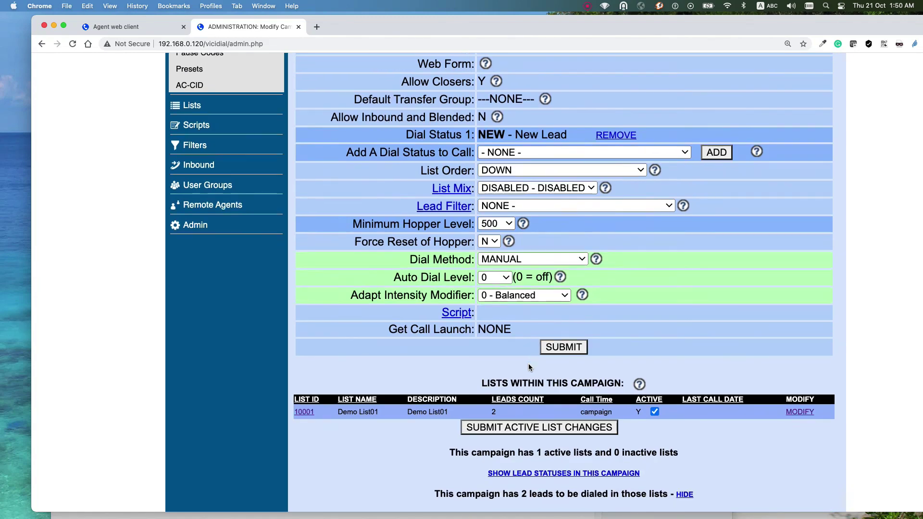
pyautogui.scroll(-1, 528, 367)
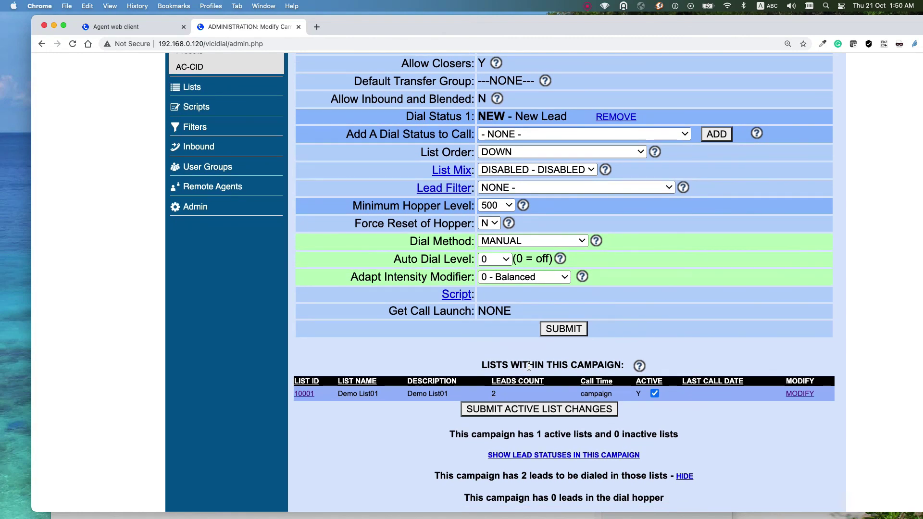